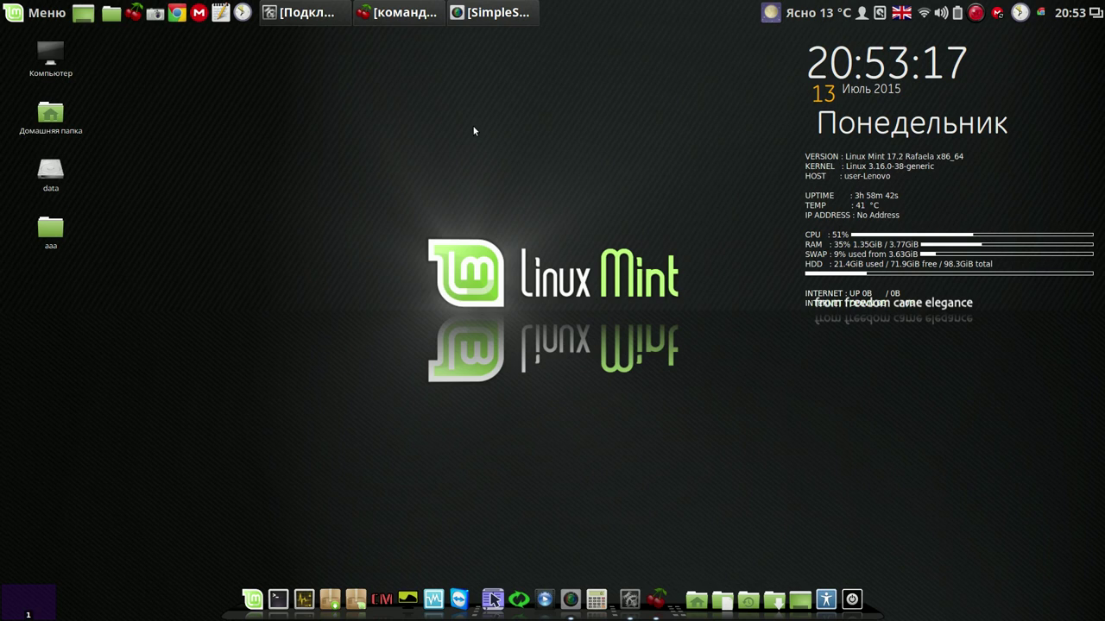
# - Launch LibreOffice Calc, view the LibreOffice version information, and close the program
pyautogui.click(50, 14)
pyautogui.moveTo(155, 180)
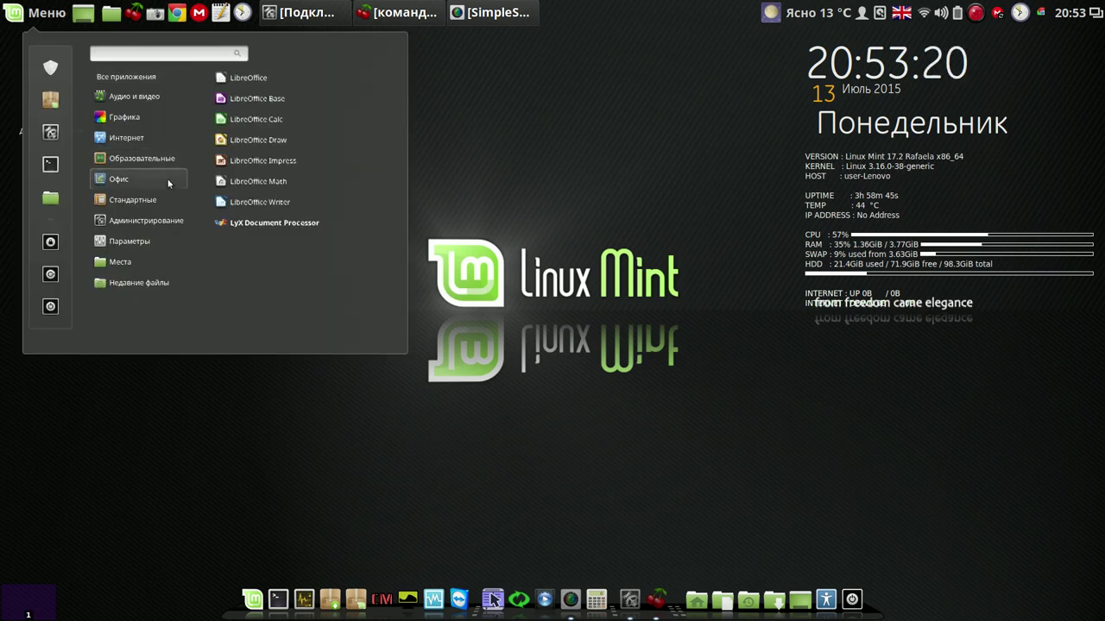
pyautogui.click(289, 119)
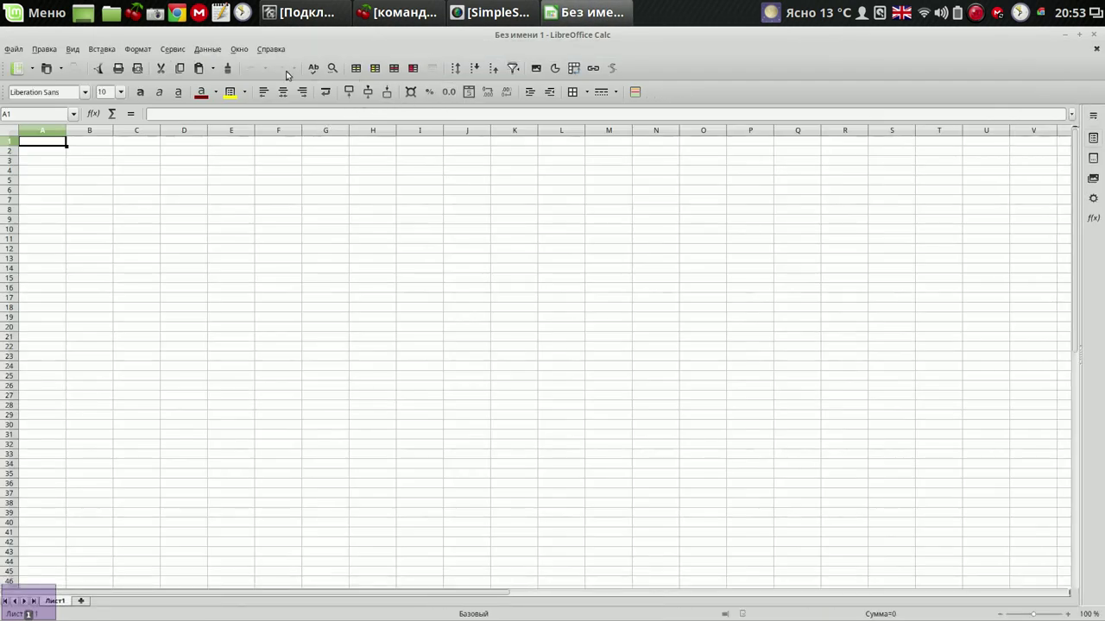
pyautogui.click(272, 50)
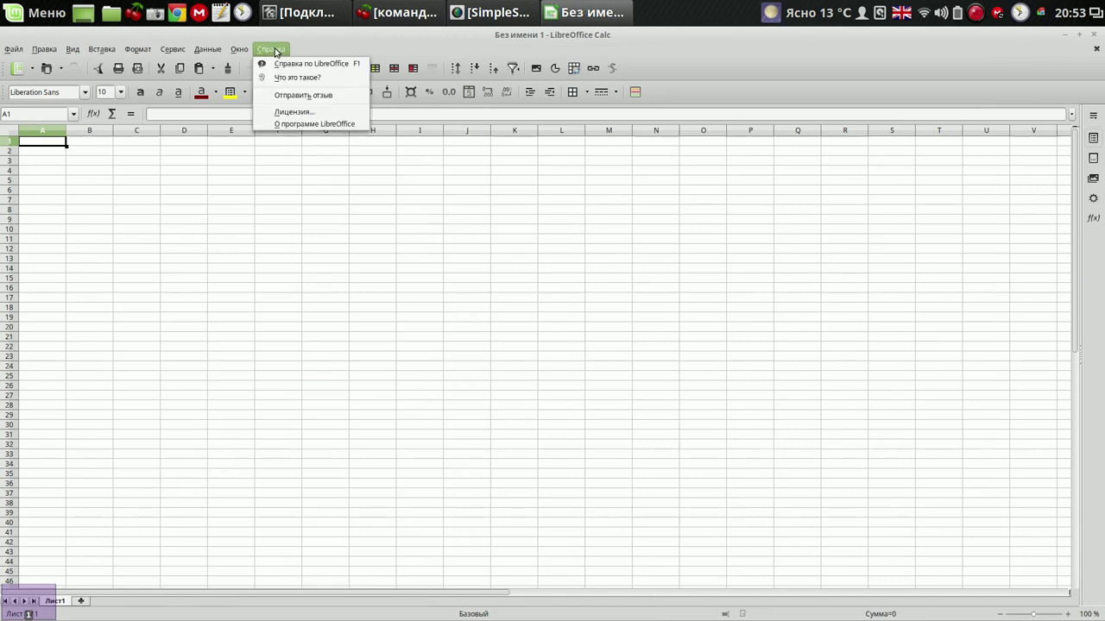
pyautogui.click(306, 123)
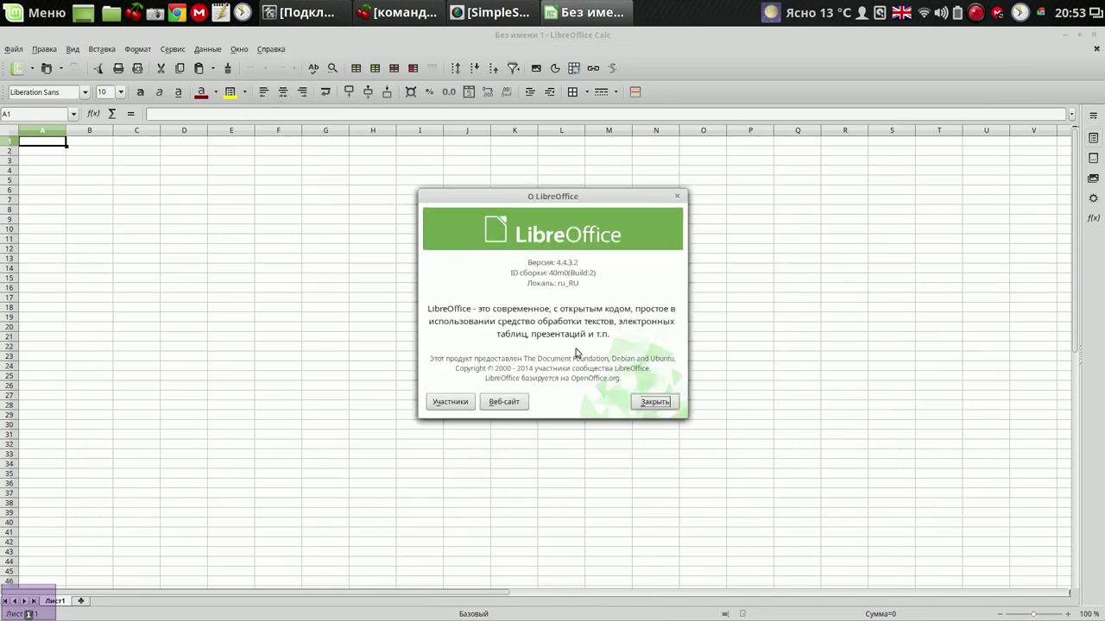
pyautogui.click(657, 404)
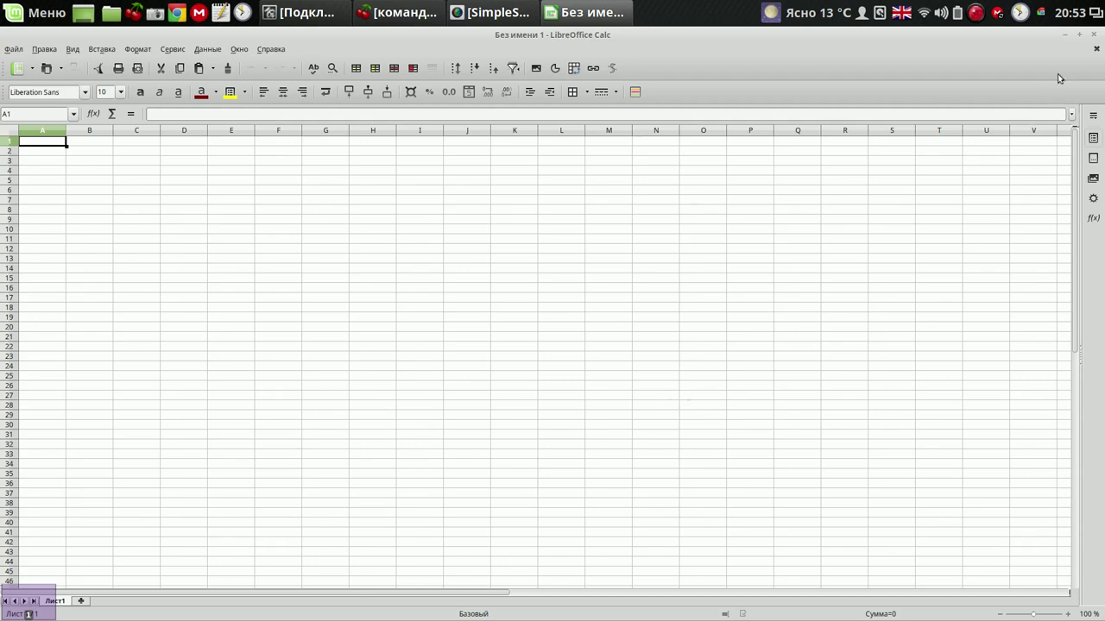
pyautogui.click(1096, 36)
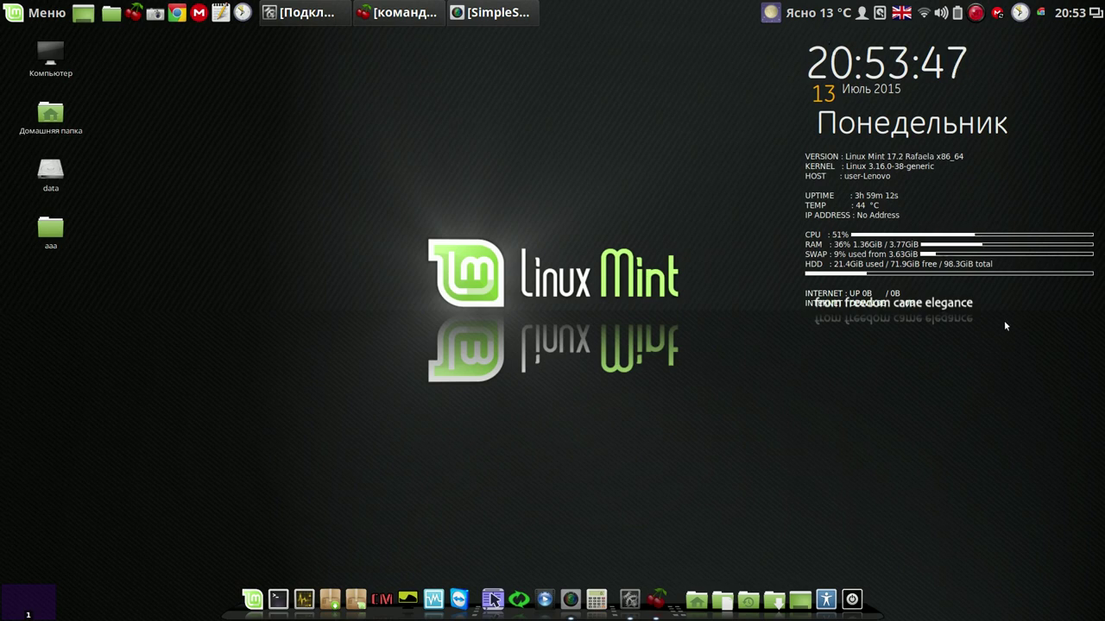
# - In Conky Manager, try the conky_long and Gotham desktop widgets one at a time, restore conky_short, and close the manager
pyautogui.click(380, 597)
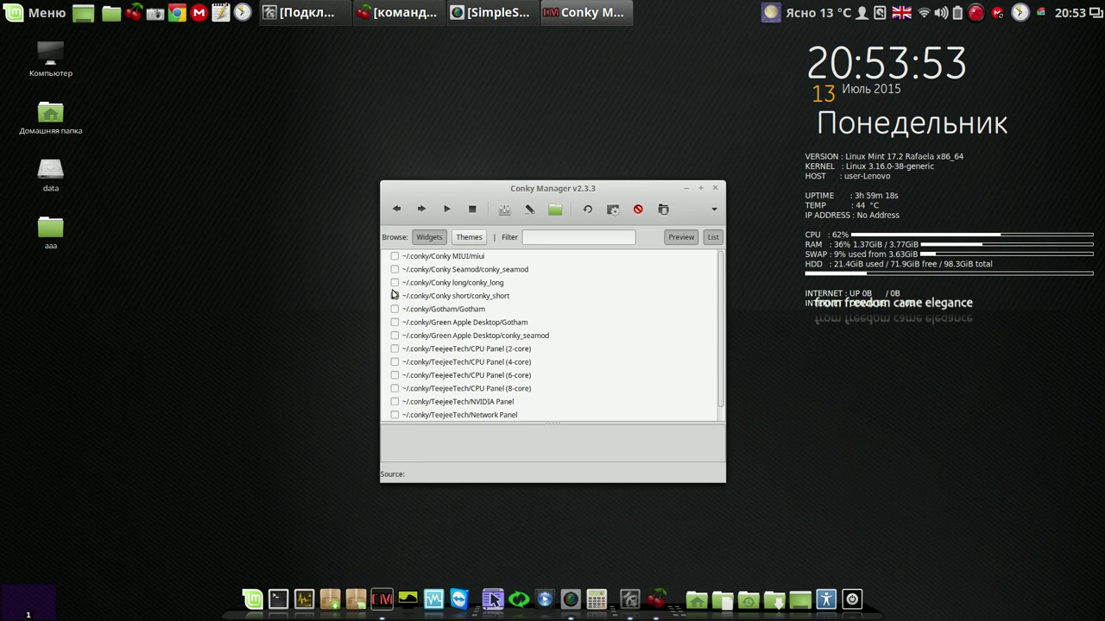
pyautogui.click(392, 294)
pyautogui.click(393, 283)
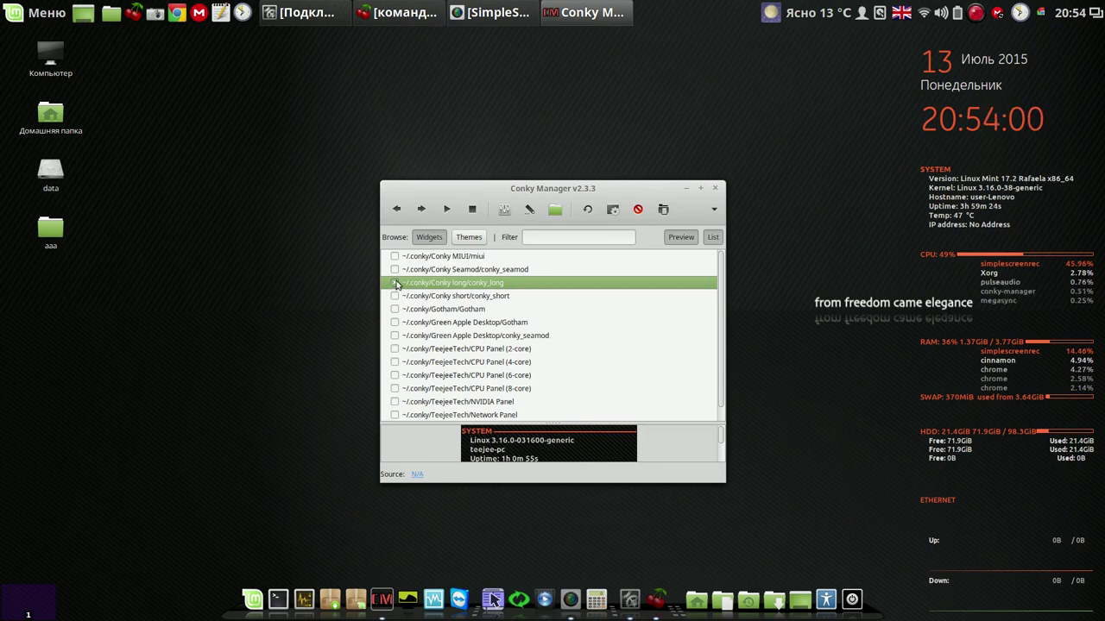
pyautogui.click(394, 284)
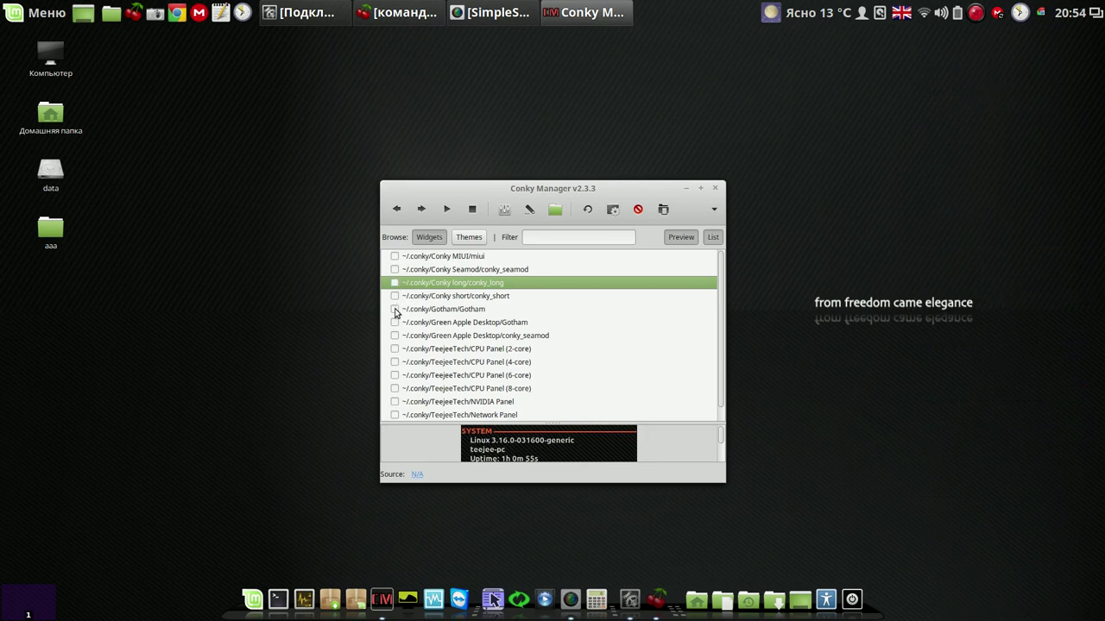
pyautogui.click(394, 309)
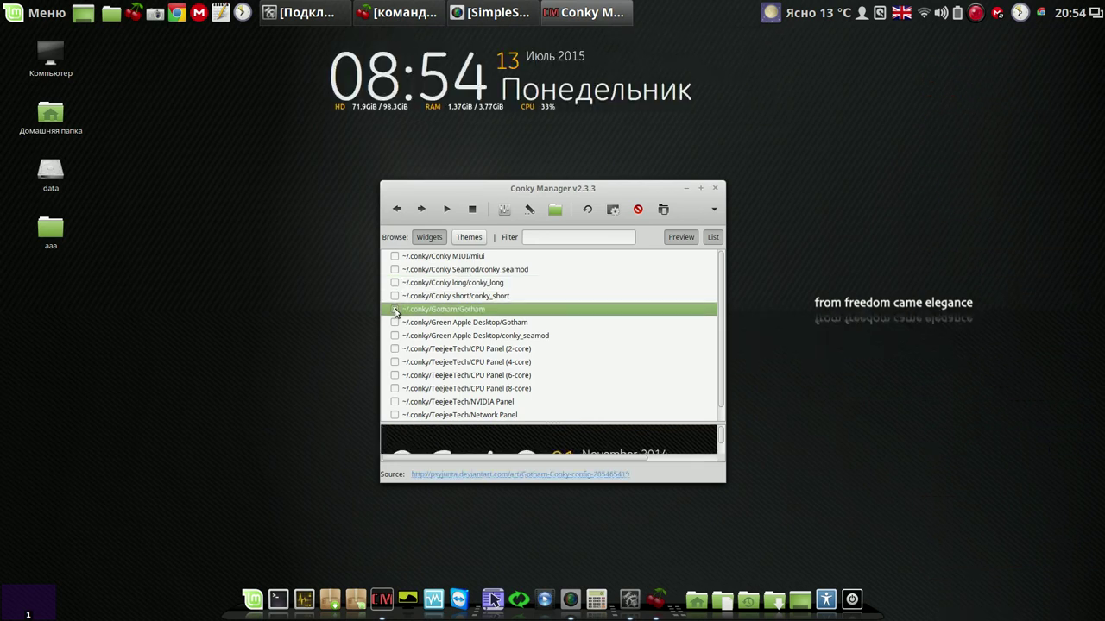
pyautogui.click(394, 309)
pyautogui.click(394, 296)
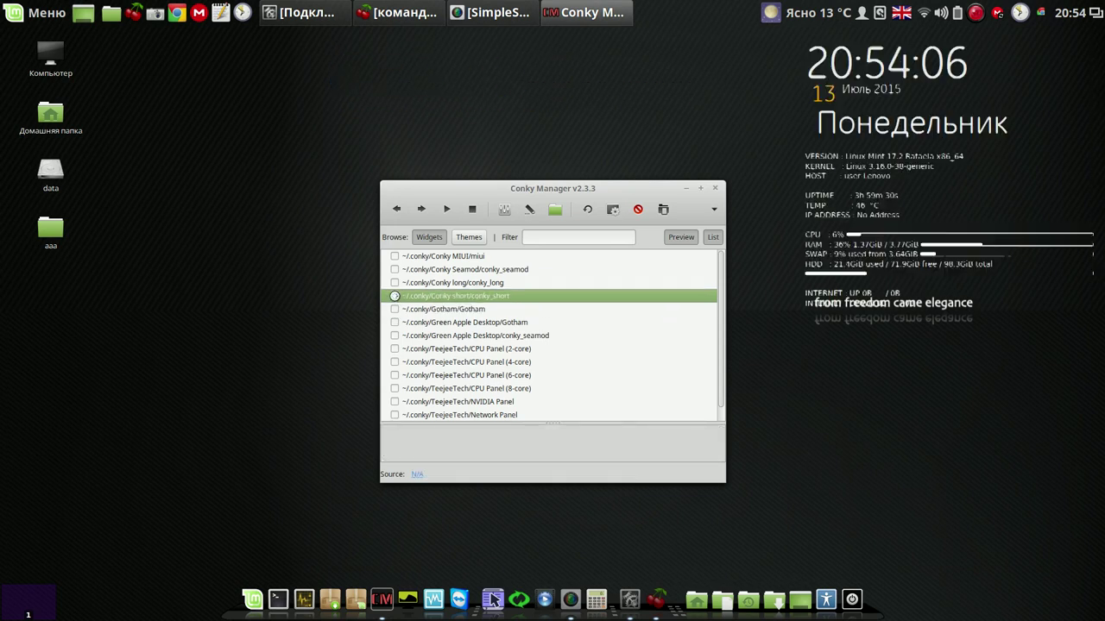
pyautogui.click(716, 188)
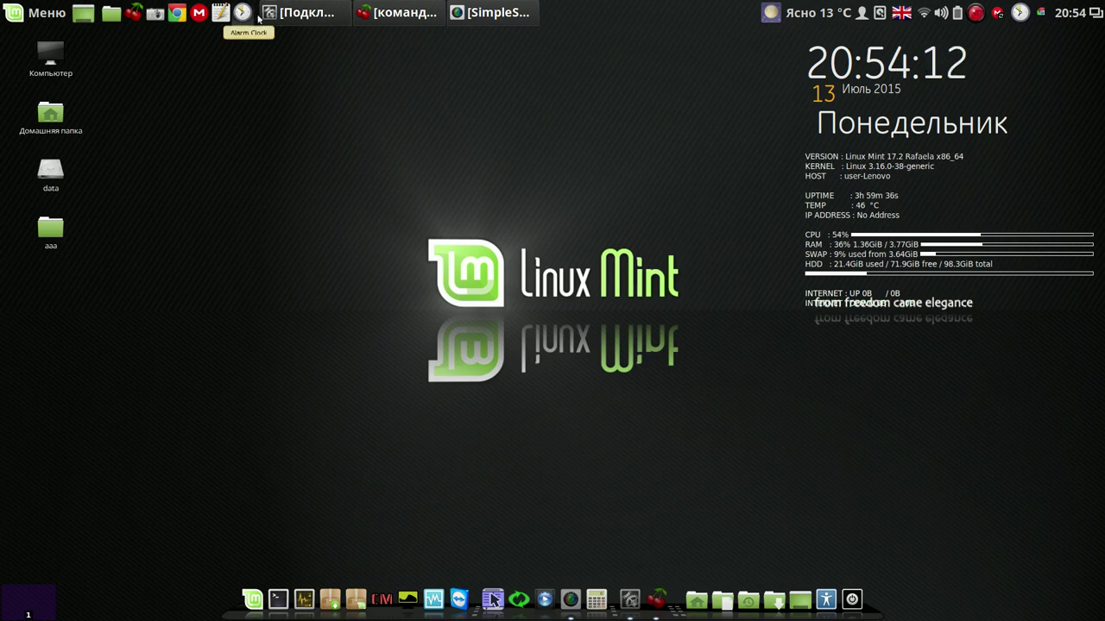
# - Show the Alarm Clock program's main window and close it
pyautogui.click(1020, 12)
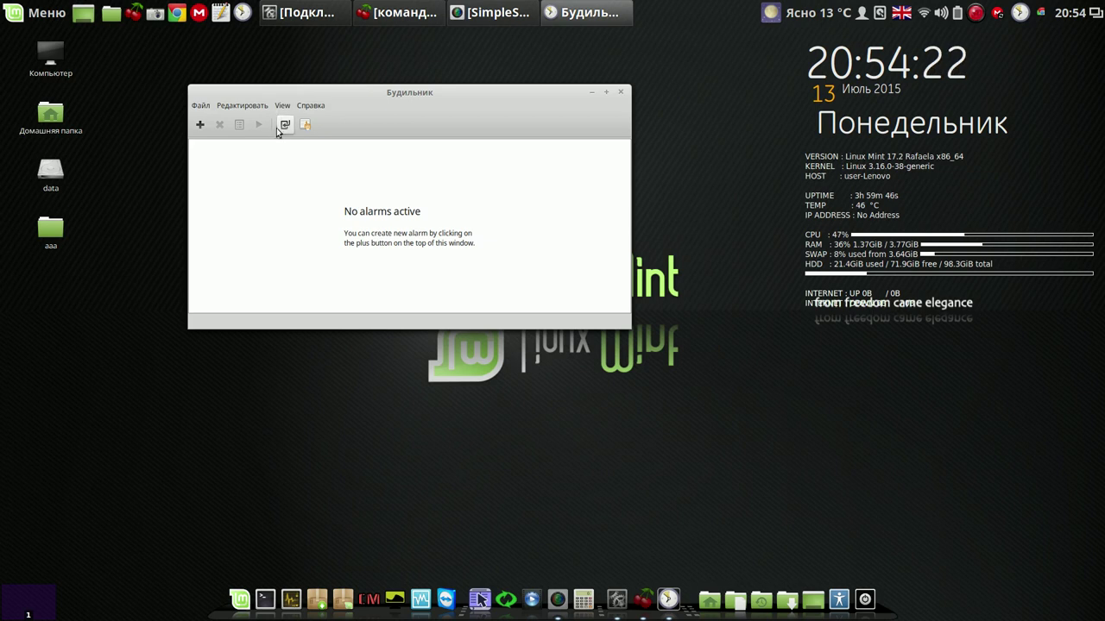
pyautogui.click(622, 92)
# - In CherryTree, view the "Будильник - календарь" note under "Программы для Linux и Windows" in "Мои видеоролики", and close the notes window
pyautogui.click(400, 15)
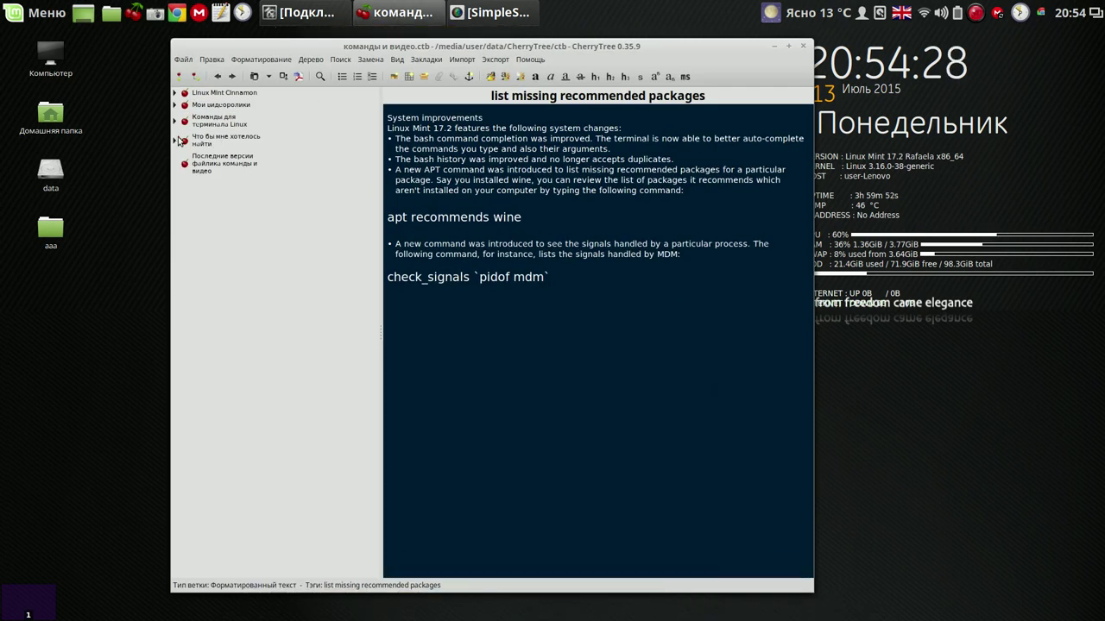
pyautogui.click(175, 104)
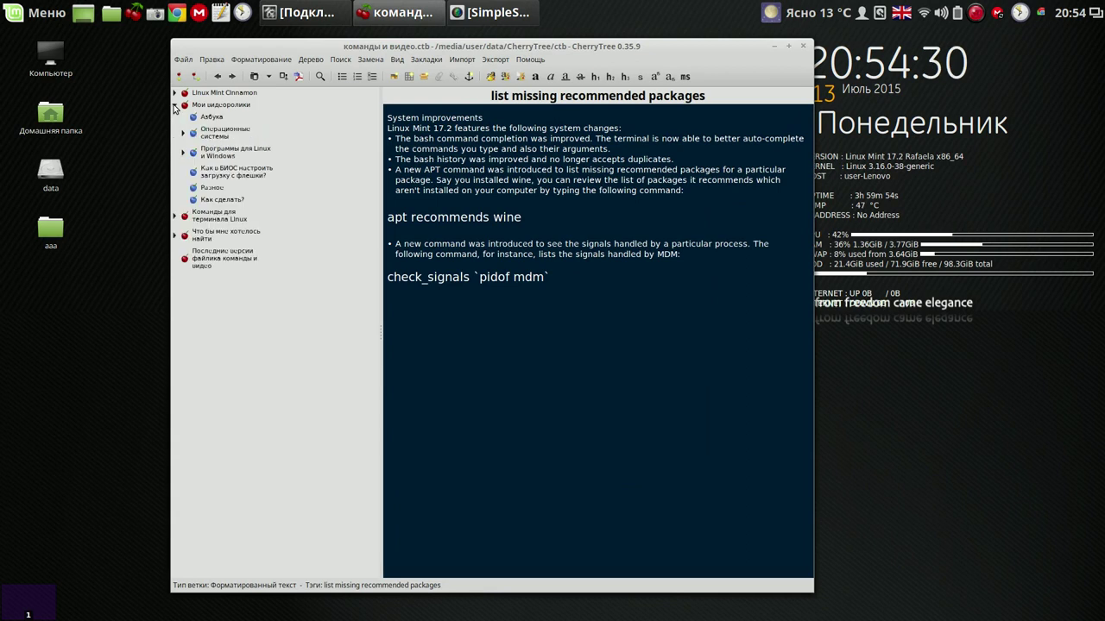
pyautogui.click(183, 152)
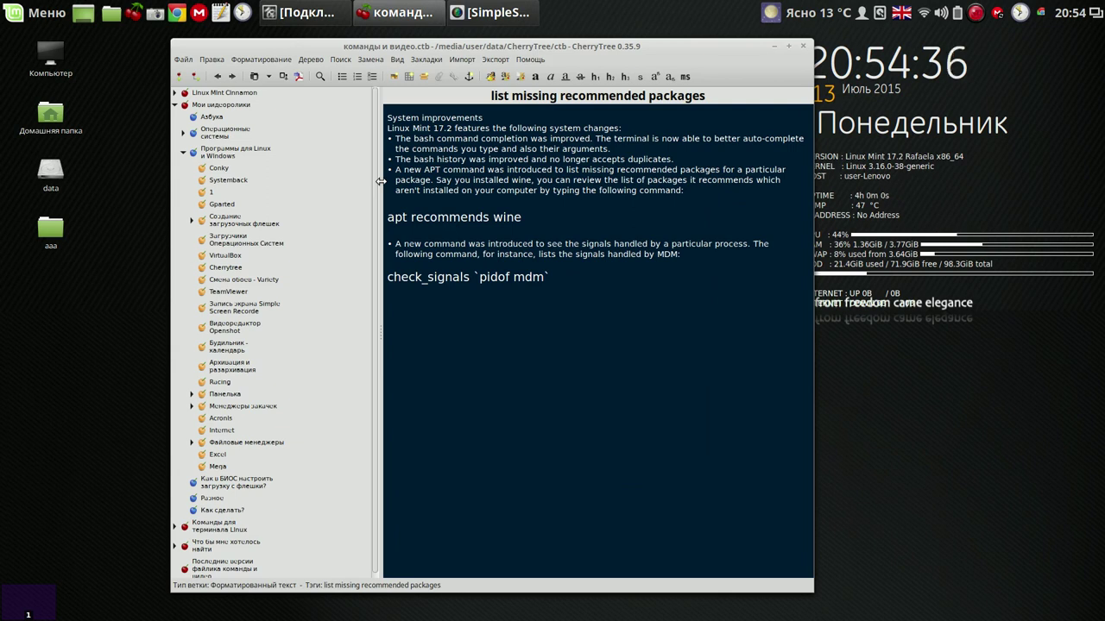
pyautogui.click(223, 348)
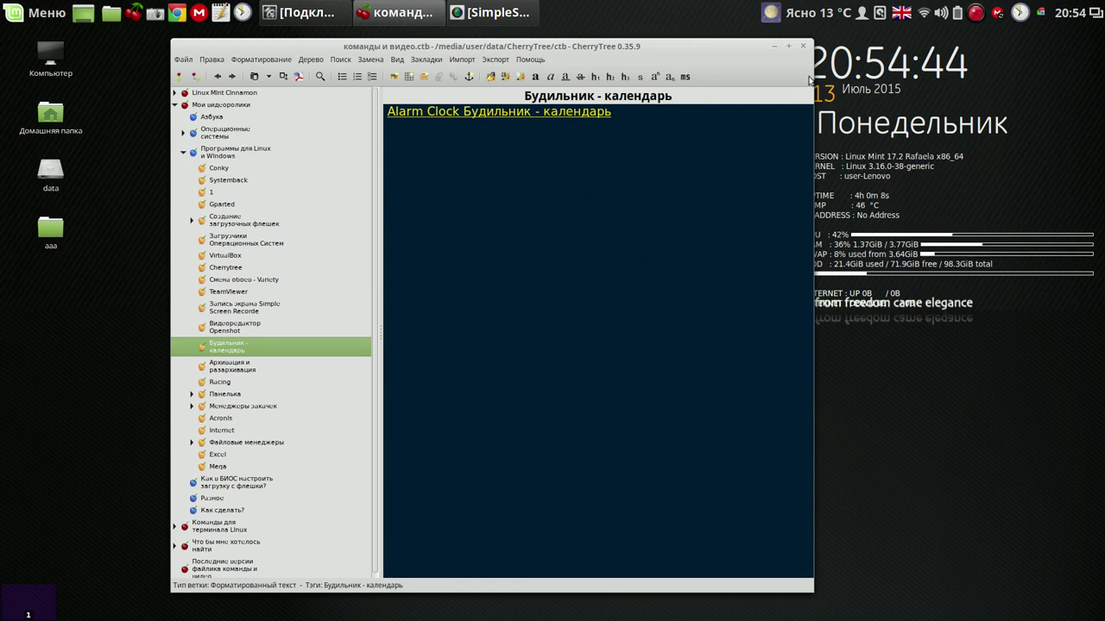
pyautogui.click(803, 46)
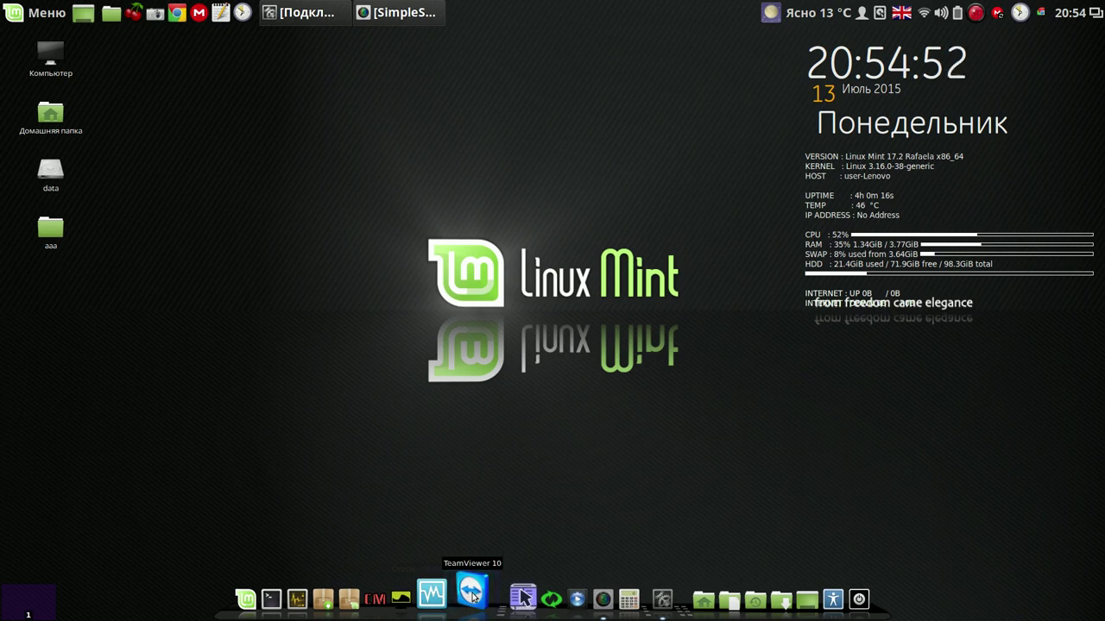
# - Launch Skype from the Internet applications and dismiss its terms of use dialog
pyautogui.click(45, 13)
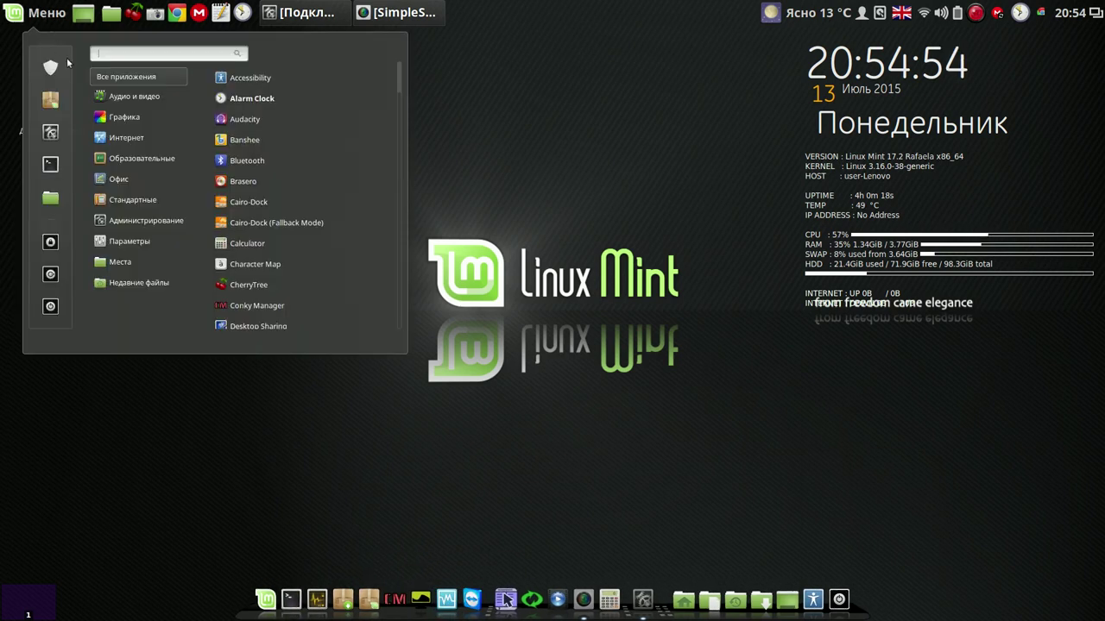
pyautogui.moveTo(129, 138)
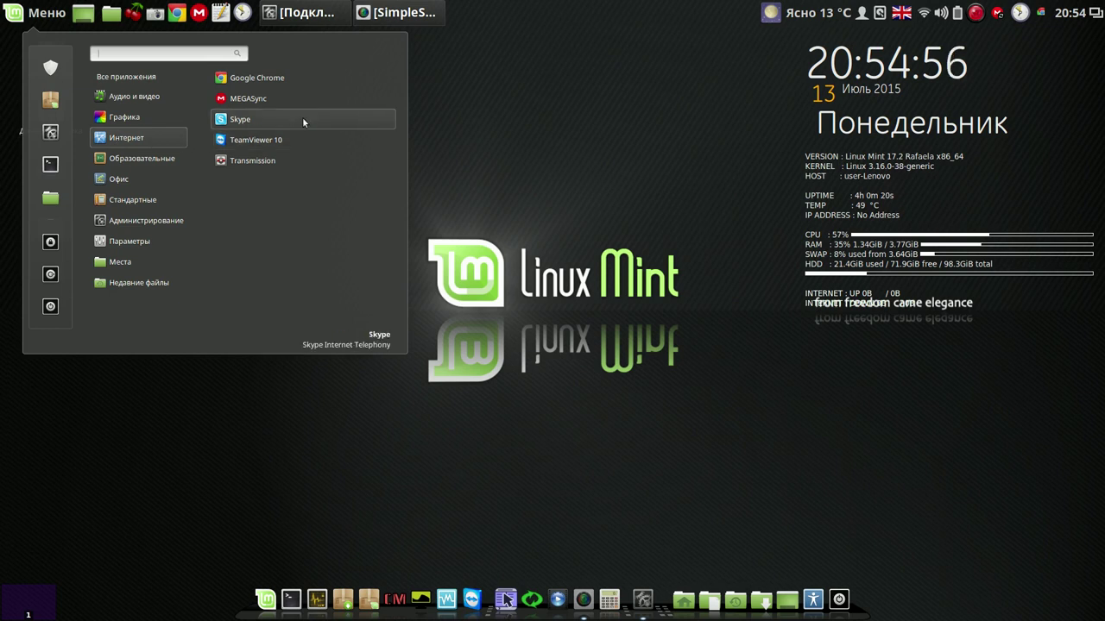
pyautogui.click(303, 120)
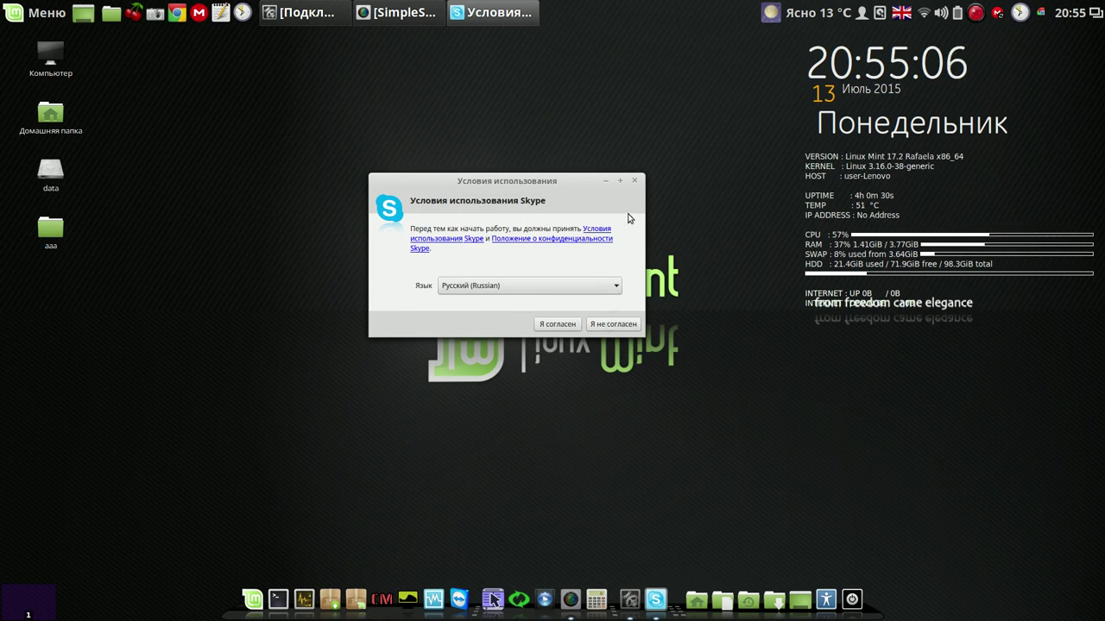
pyautogui.click(635, 181)
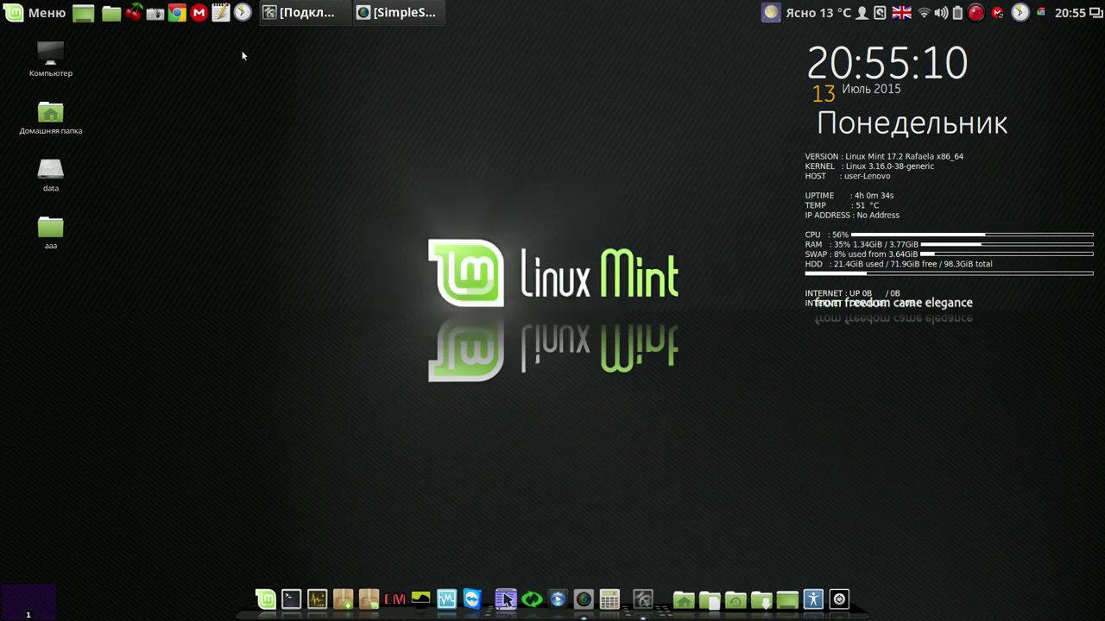
# - Switch to Google Chrome and open the bookmarked MEGA cloud drive
pyautogui.click(177, 13)
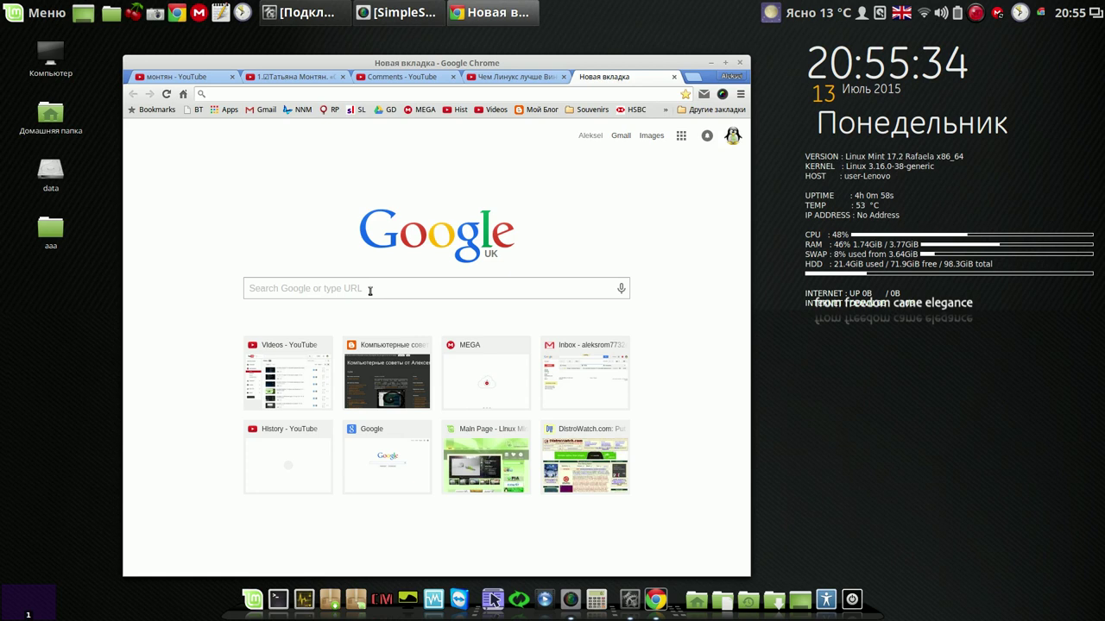
pyautogui.click(369, 290)
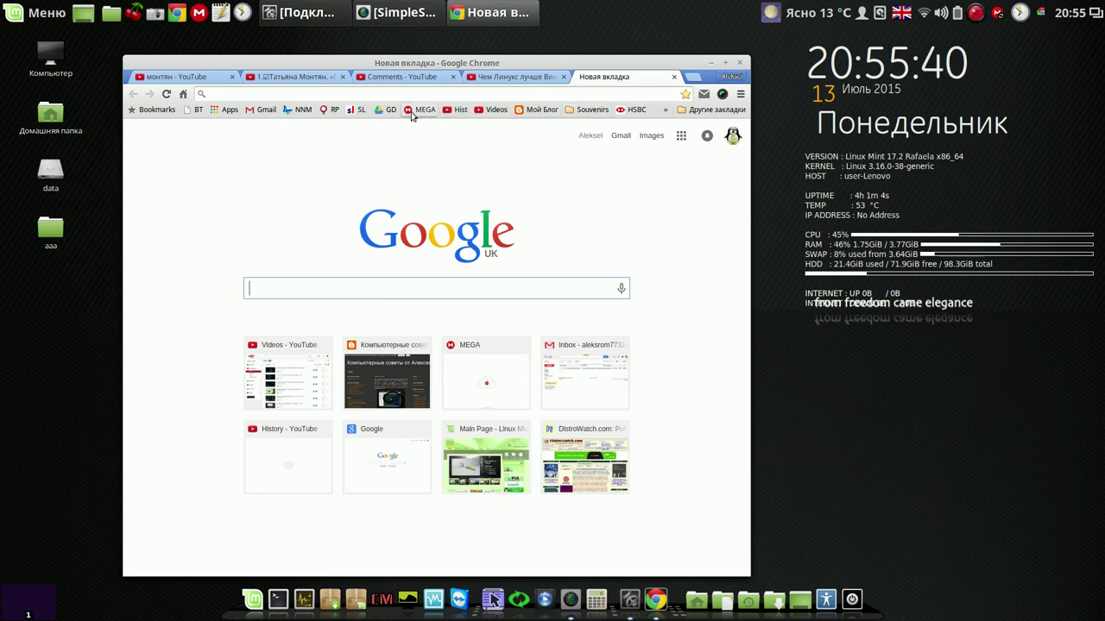
pyautogui.click(419, 109)
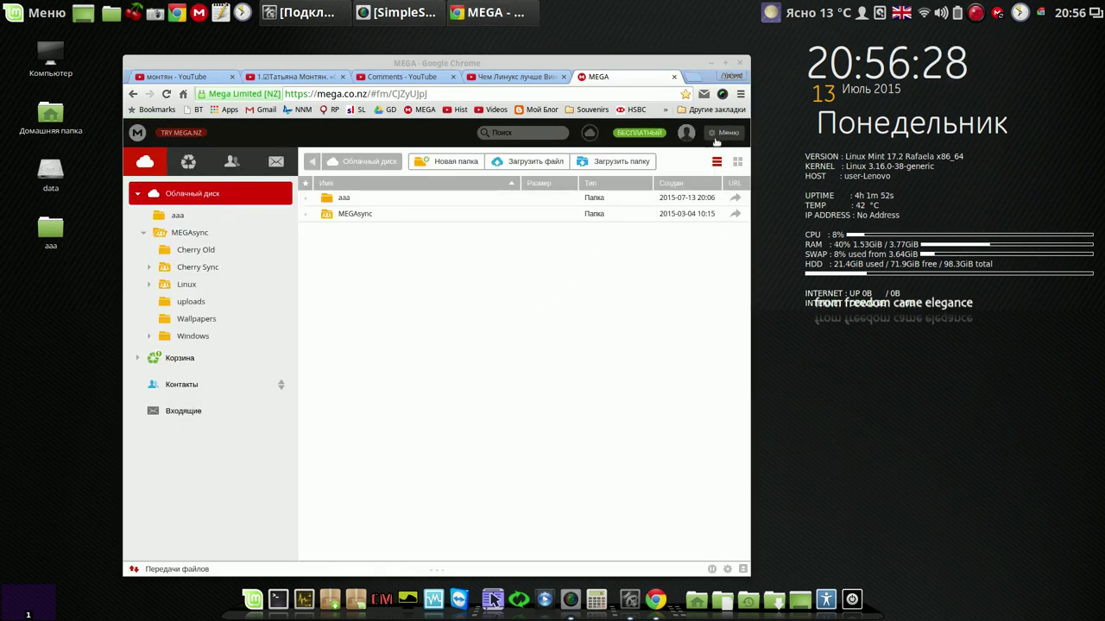
# - View MEGA's sync app download page with Debian 7.0 as the Linux version, and close the tab and minimize the browser
pyautogui.click(728, 133)
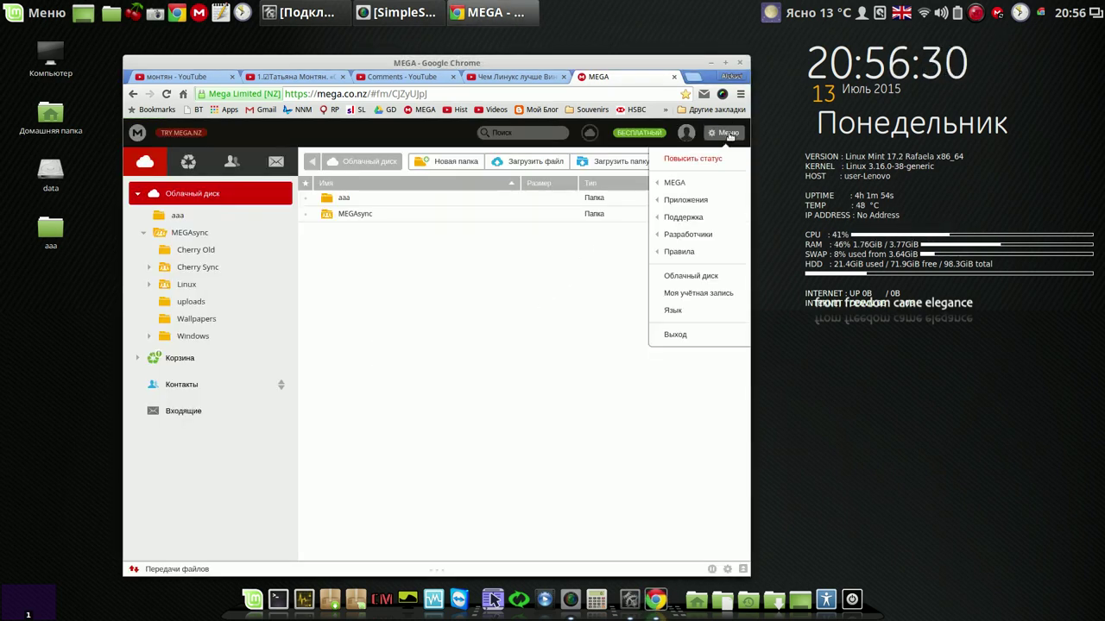
pyautogui.moveTo(698, 207)
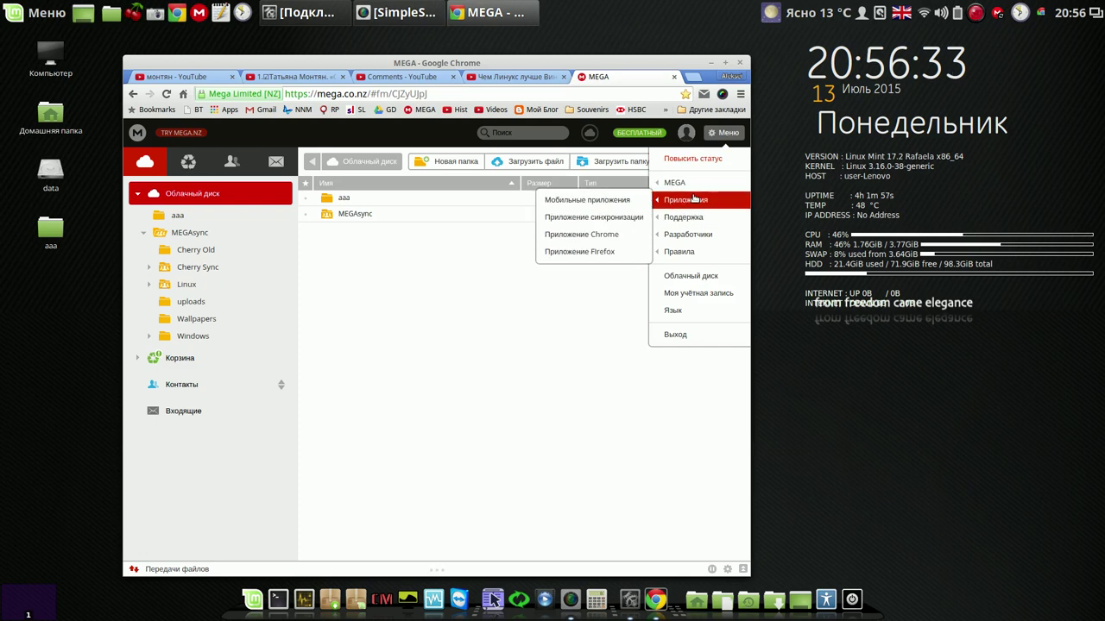
pyautogui.click(566, 218)
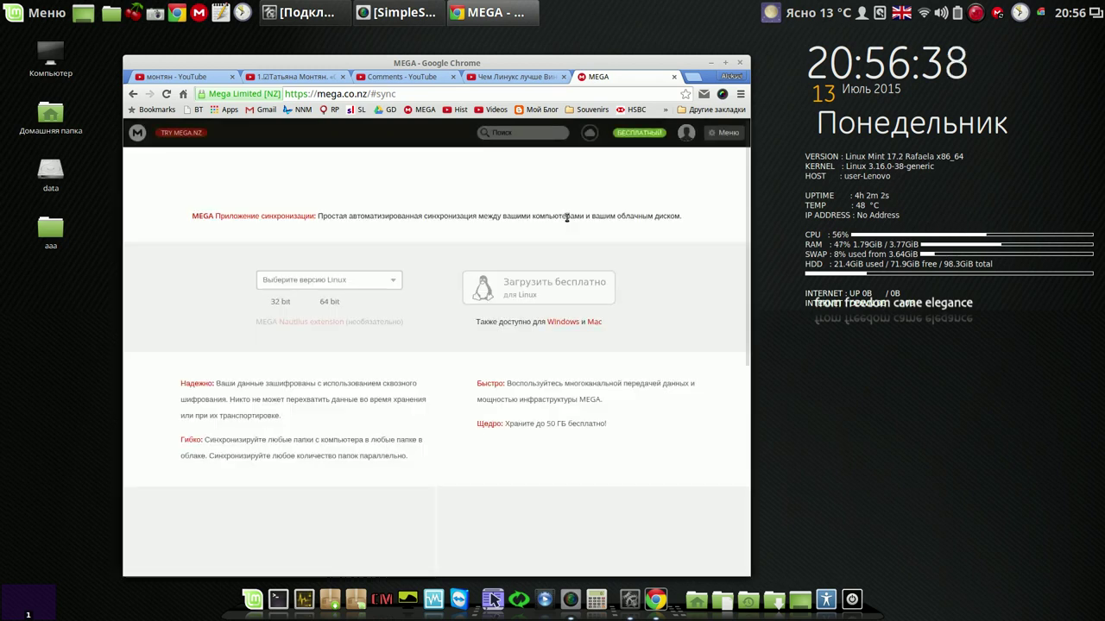
pyautogui.click(394, 281)
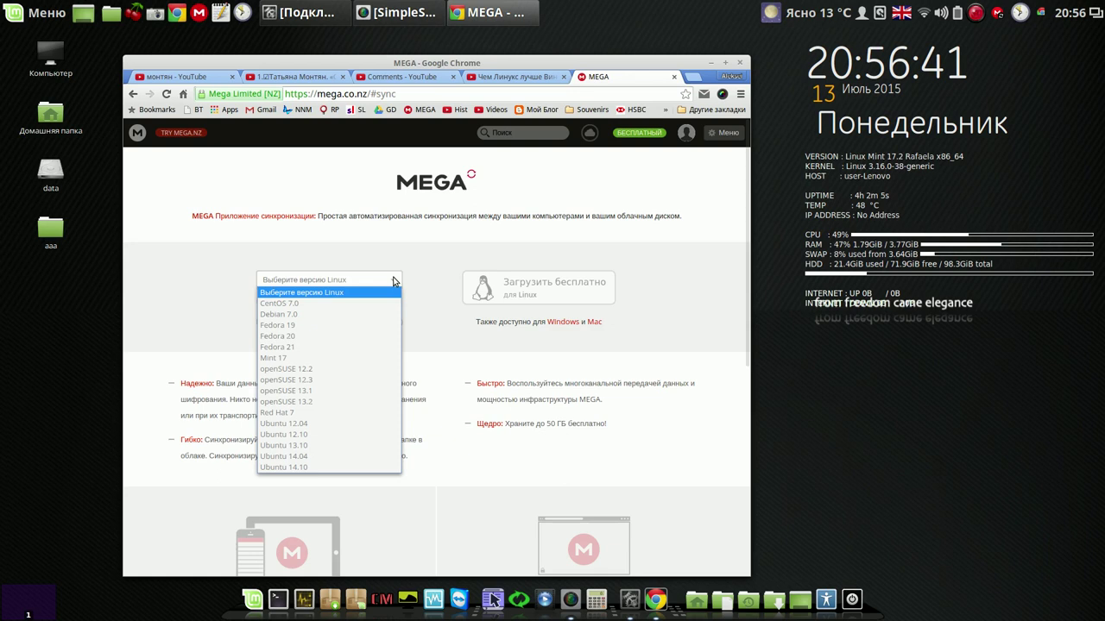
pyautogui.click(309, 315)
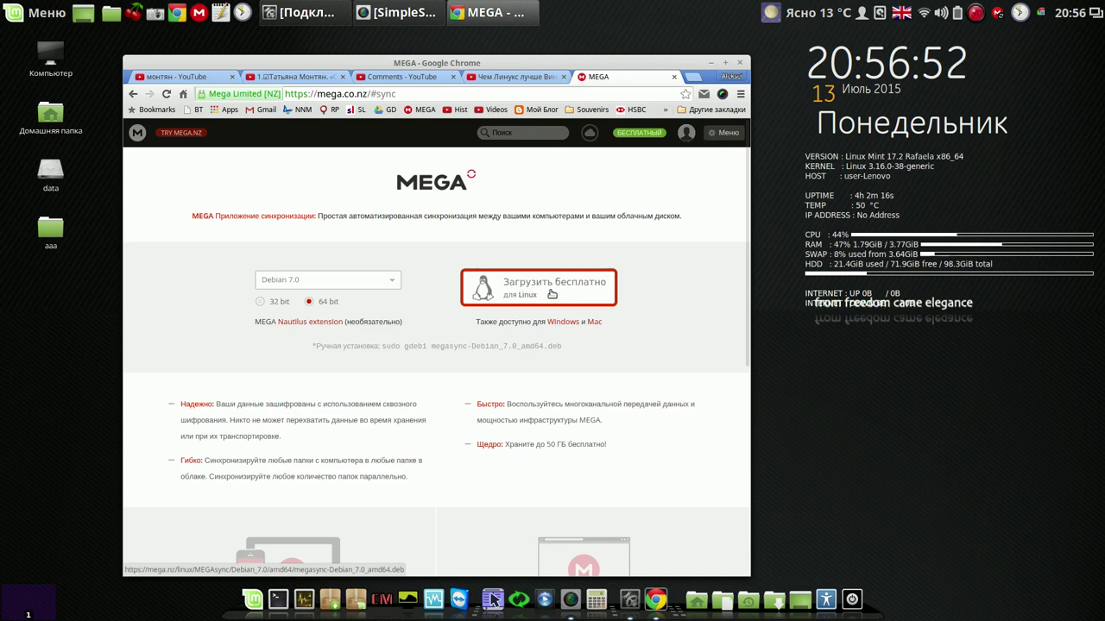
pyautogui.click(674, 78)
pyautogui.click(709, 64)
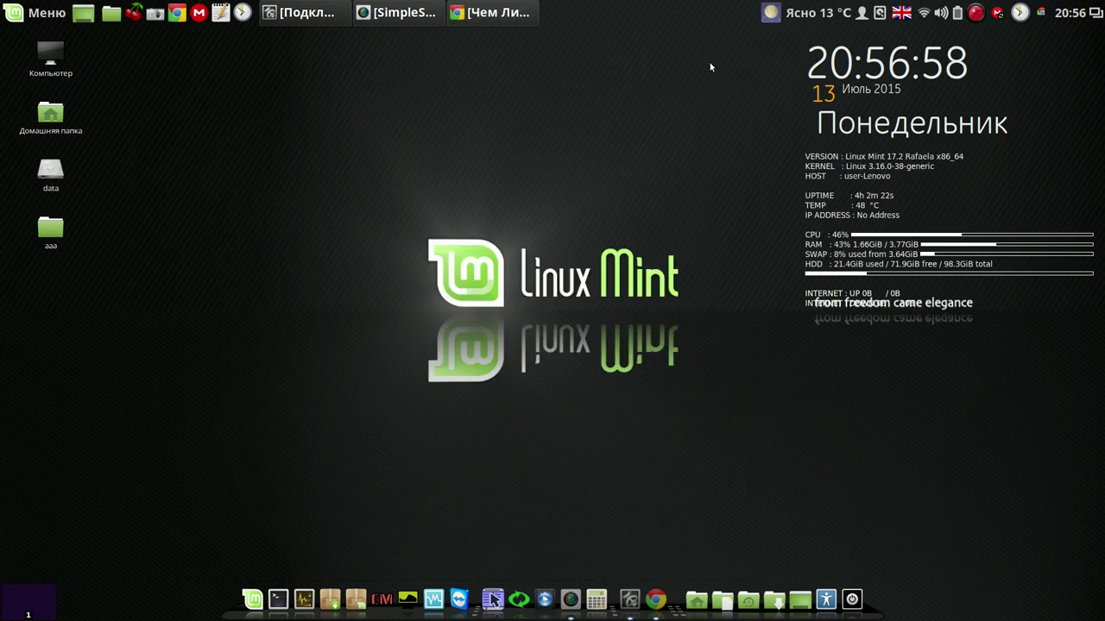
# - Launch TeamViewer, close its computers and contacts window, view the remote control screen, and exit
pyautogui.click(457, 596)
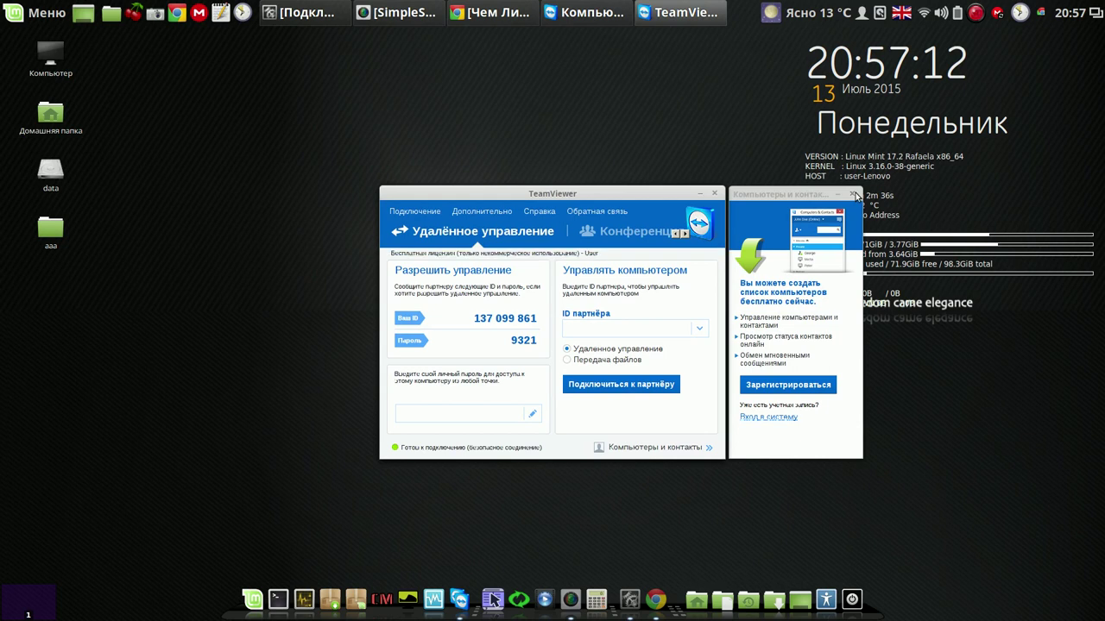
pyautogui.click(854, 194)
pyautogui.moveTo(651, 191); pyautogui.dragTo(488, 104)
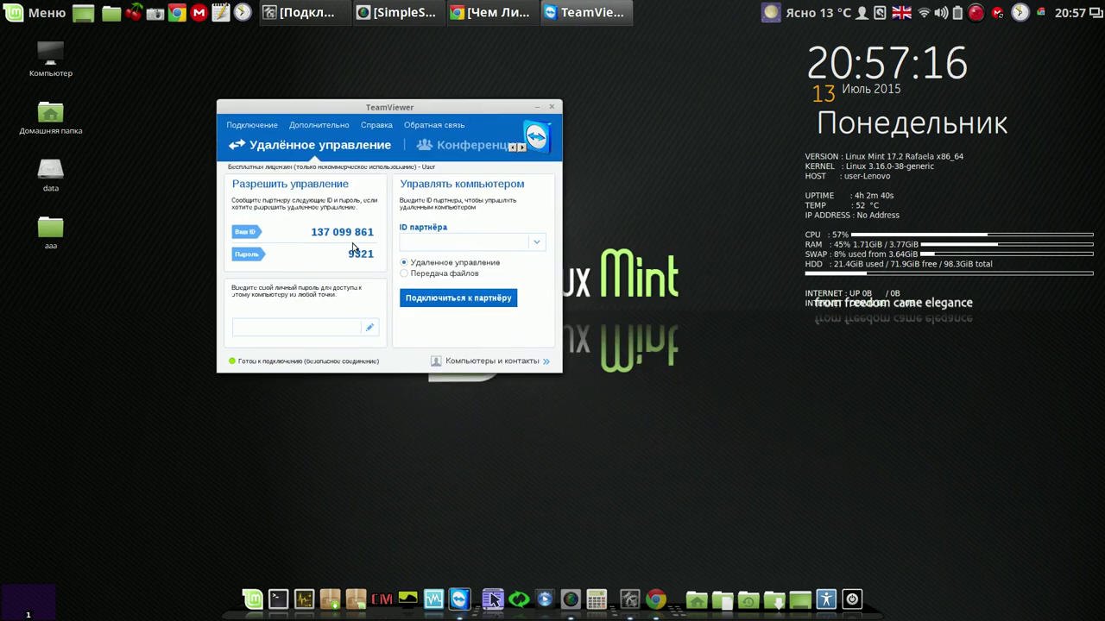
pyautogui.click(552, 108)
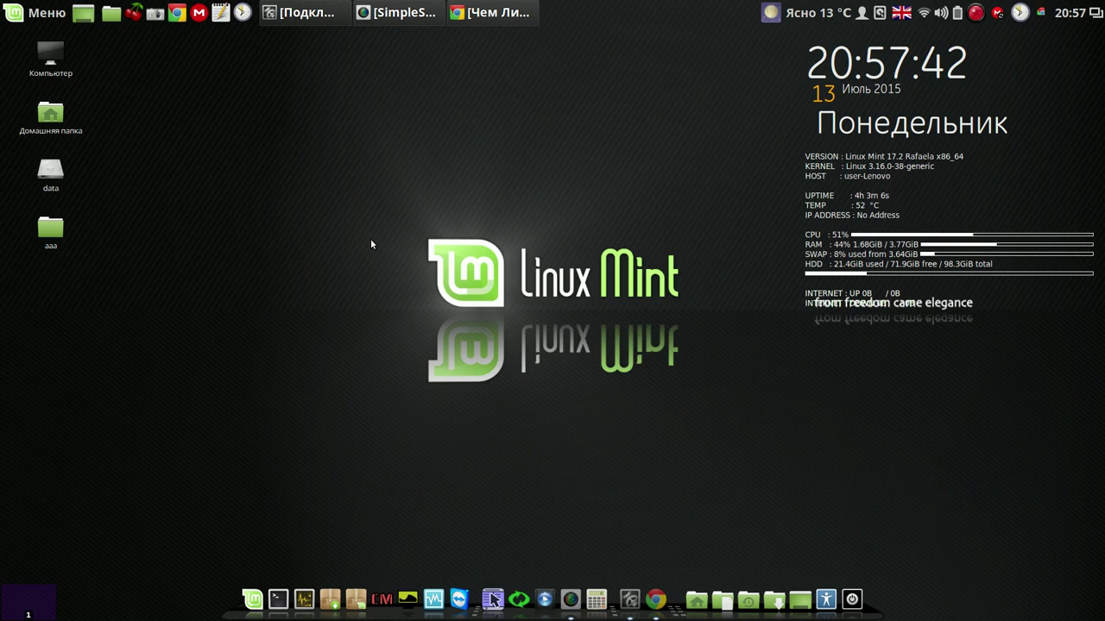
# - View the audio and video applications in the main menu and close it
pyautogui.click(55, 17)
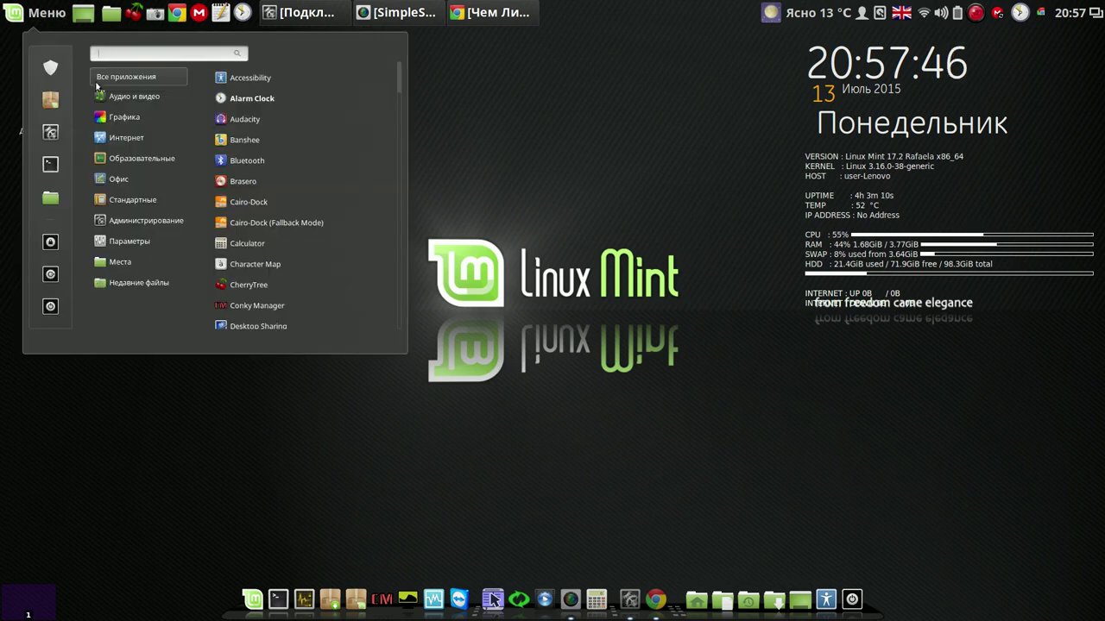
pyautogui.moveTo(135, 100)
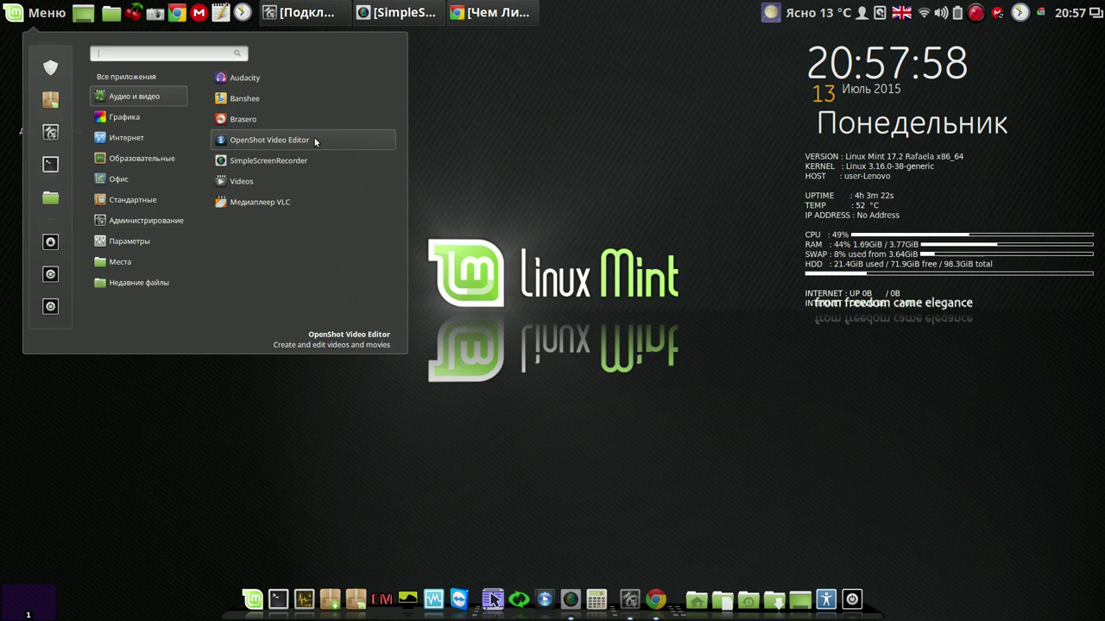
pyautogui.click(555, 78)
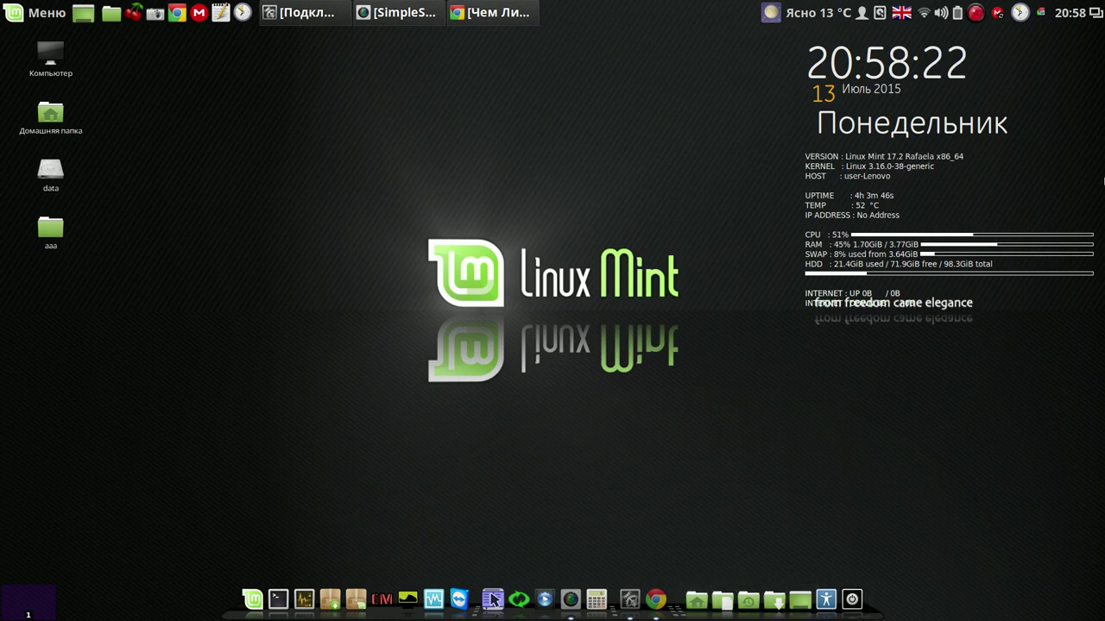
# - Open the date and time settings from the panel clock and unlock them with the account password
pyautogui.click(1071, 11)
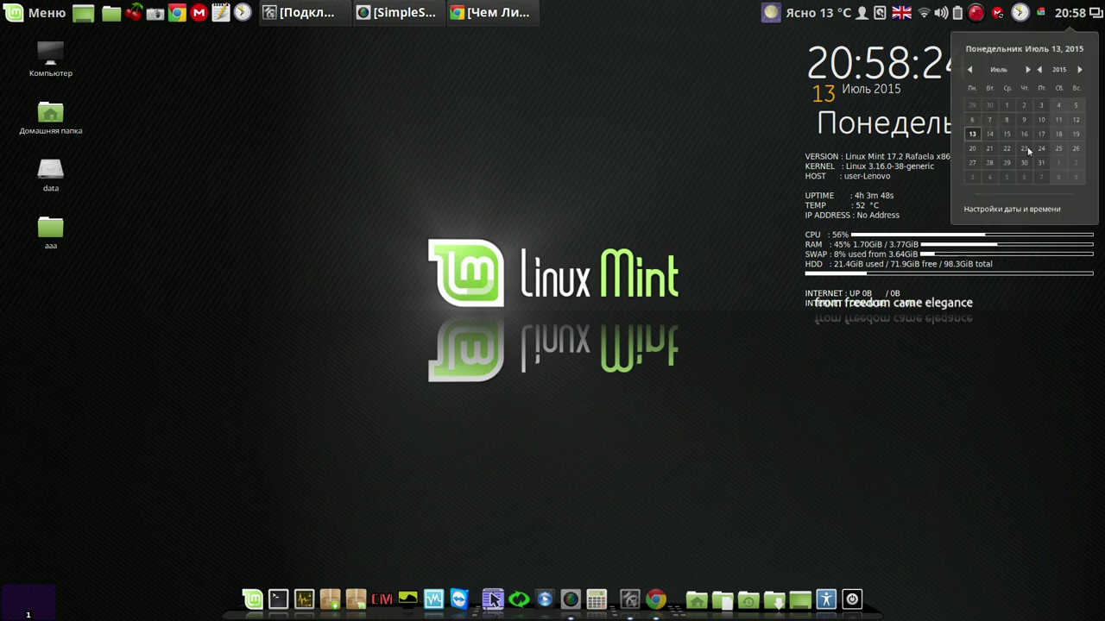
pyautogui.click(997, 216)
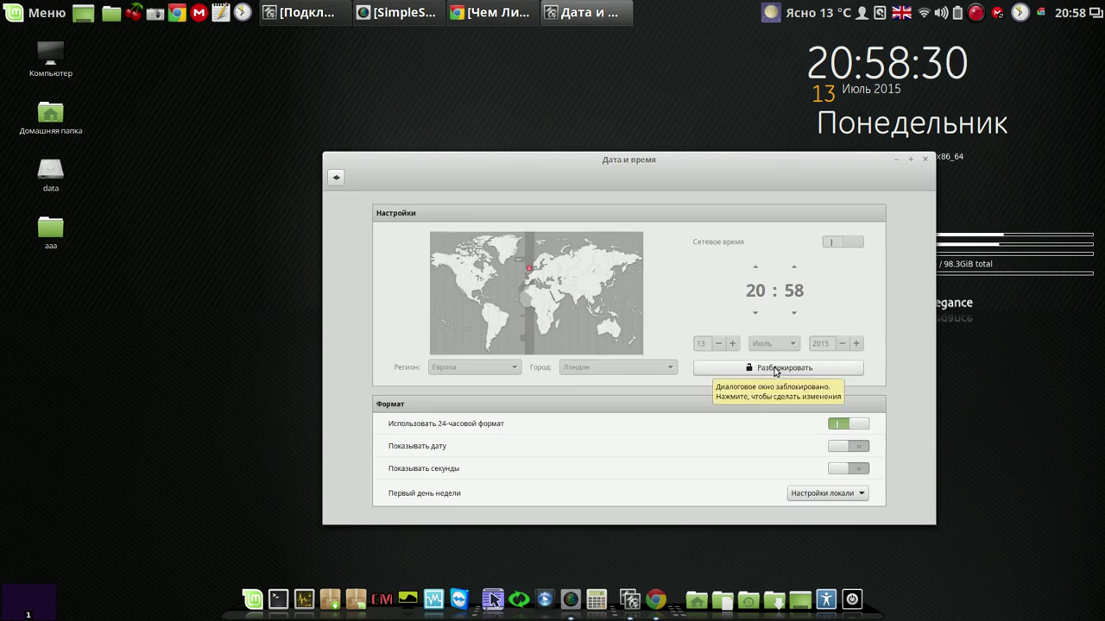
pyautogui.click(774, 370)
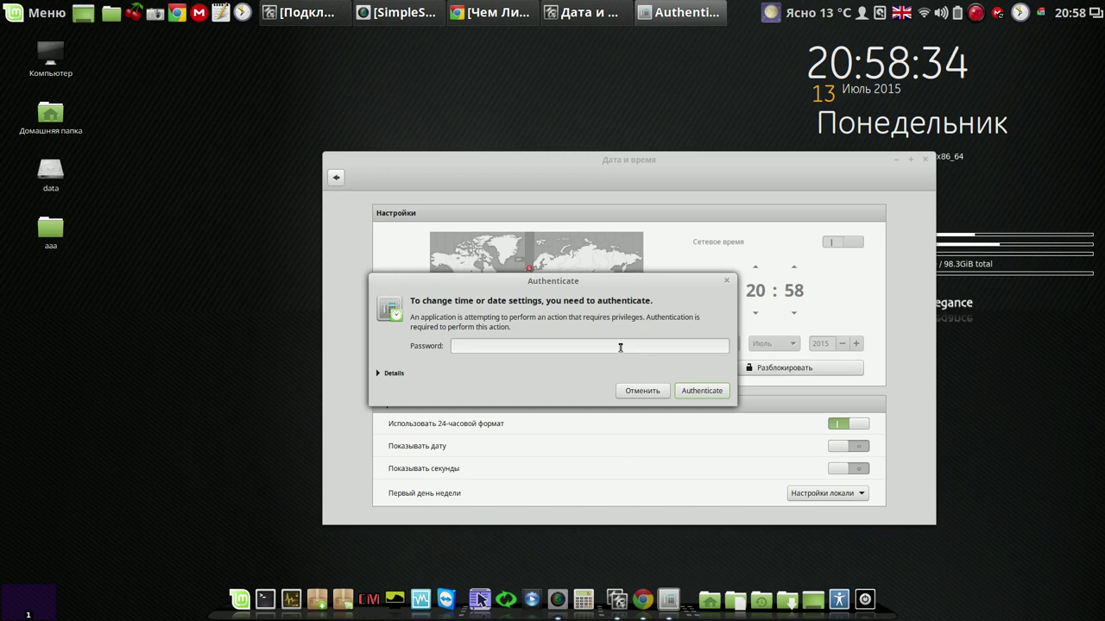
pyautogui.write('***')
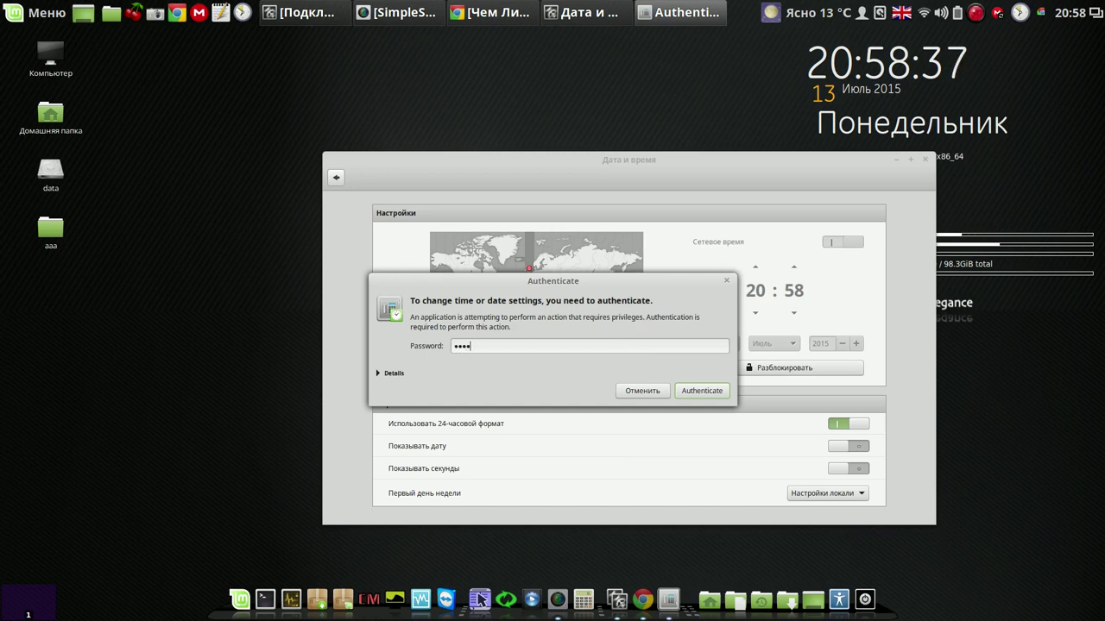
pyautogui.click(699, 391)
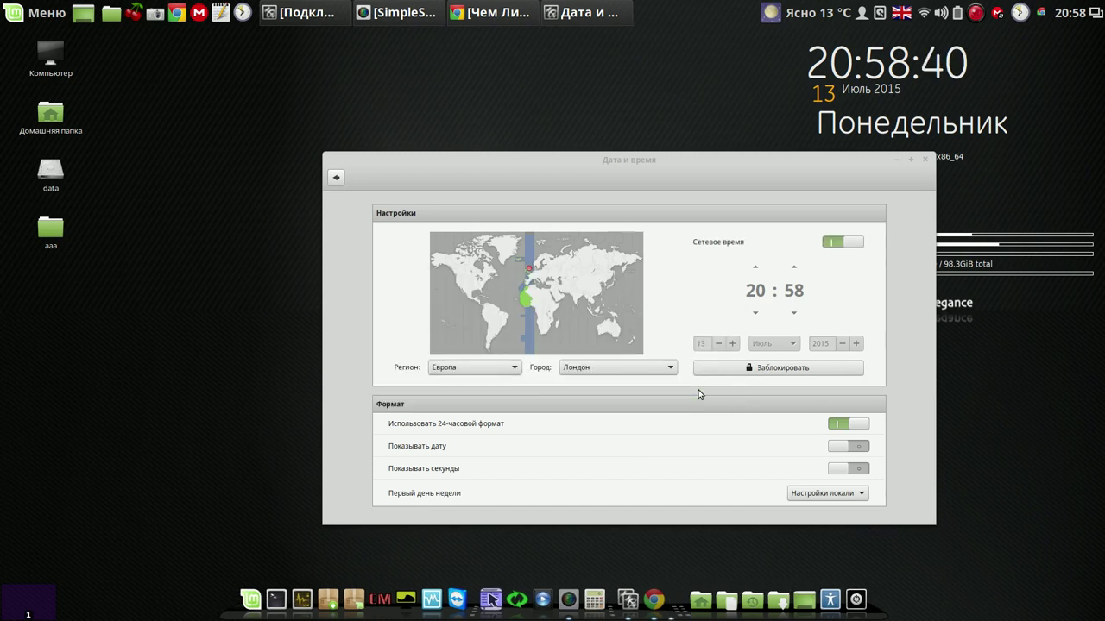
# - Try different time zones on the world map, including Moscow, Yakutsk, Chita, Choibalsan and Vladivostok
pyautogui.click(551, 264)
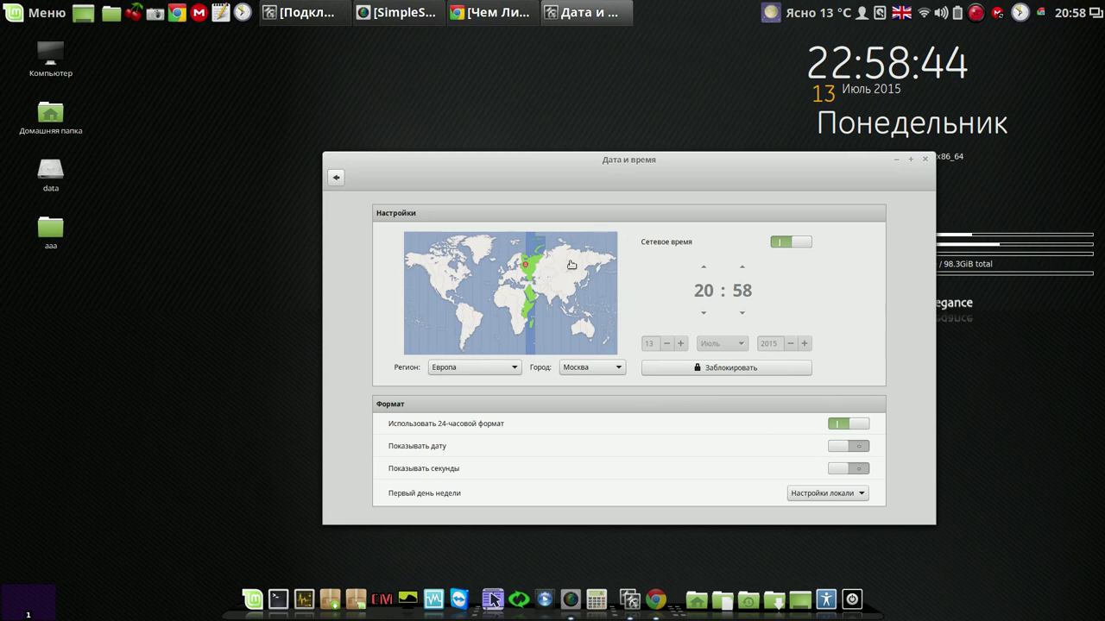
pyautogui.click(578, 266)
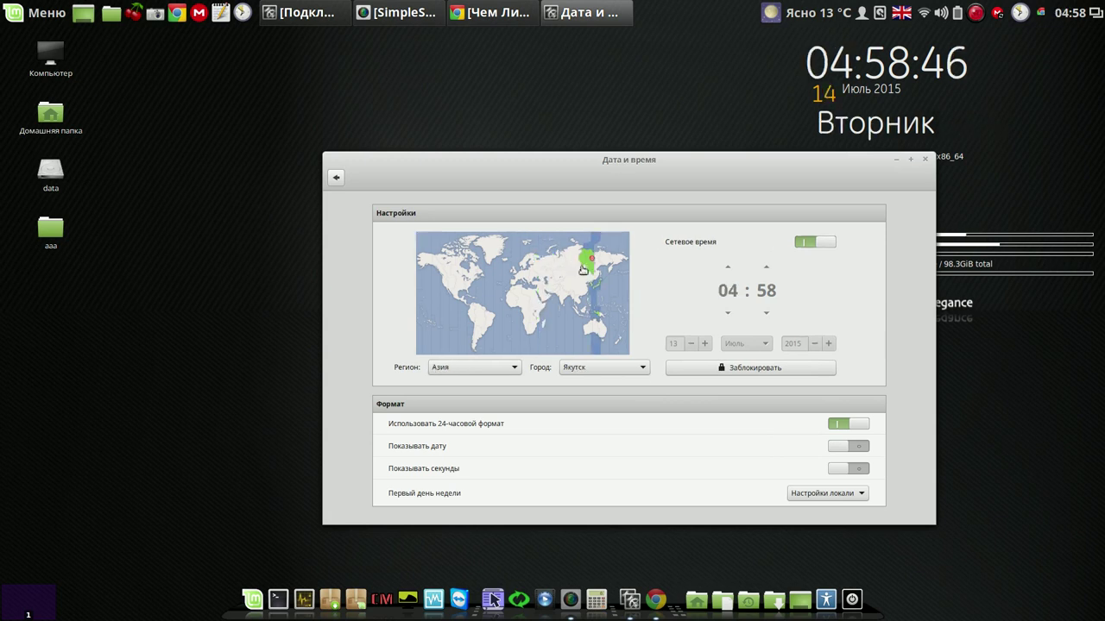
pyautogui.click(592, 274)
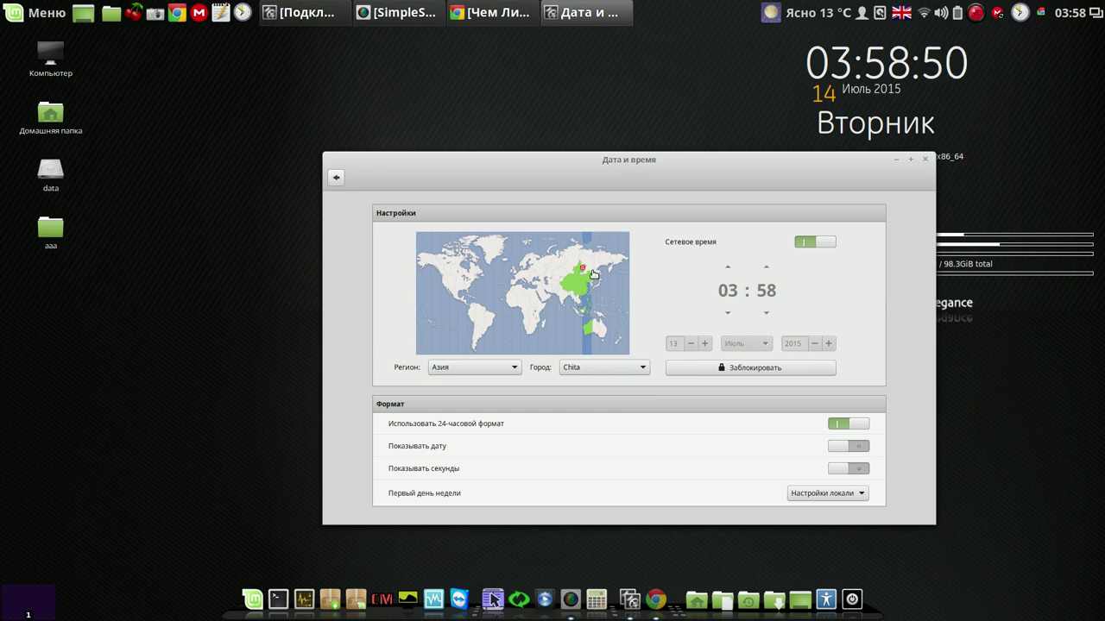
pyautogui.click(593, 275)
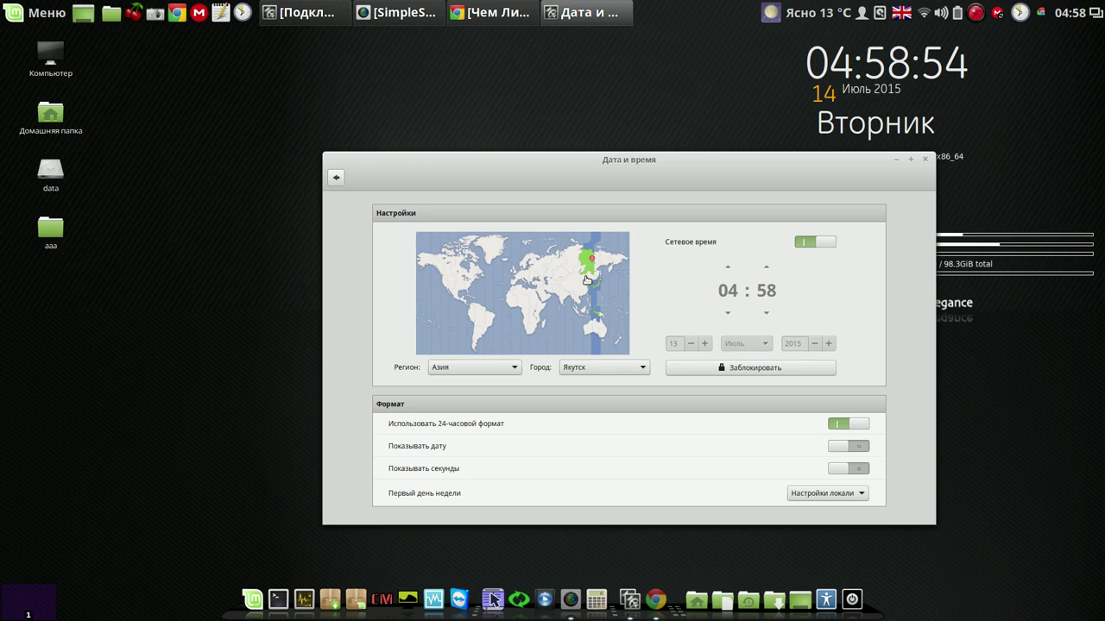
pyautogui.click(587, 282)
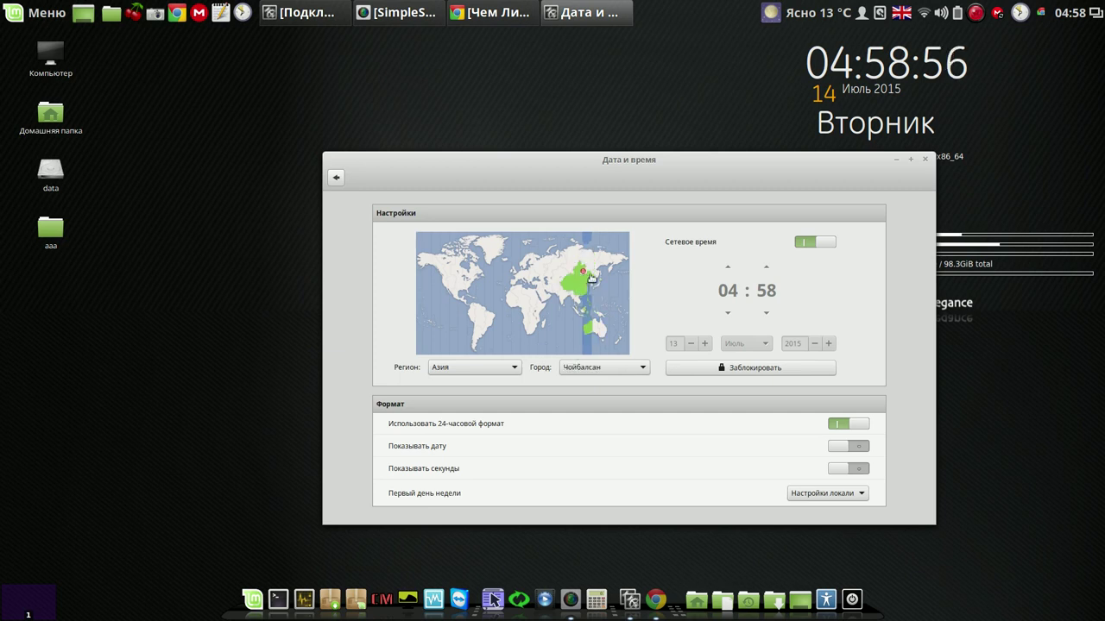
pyautogui.click(593, 277)
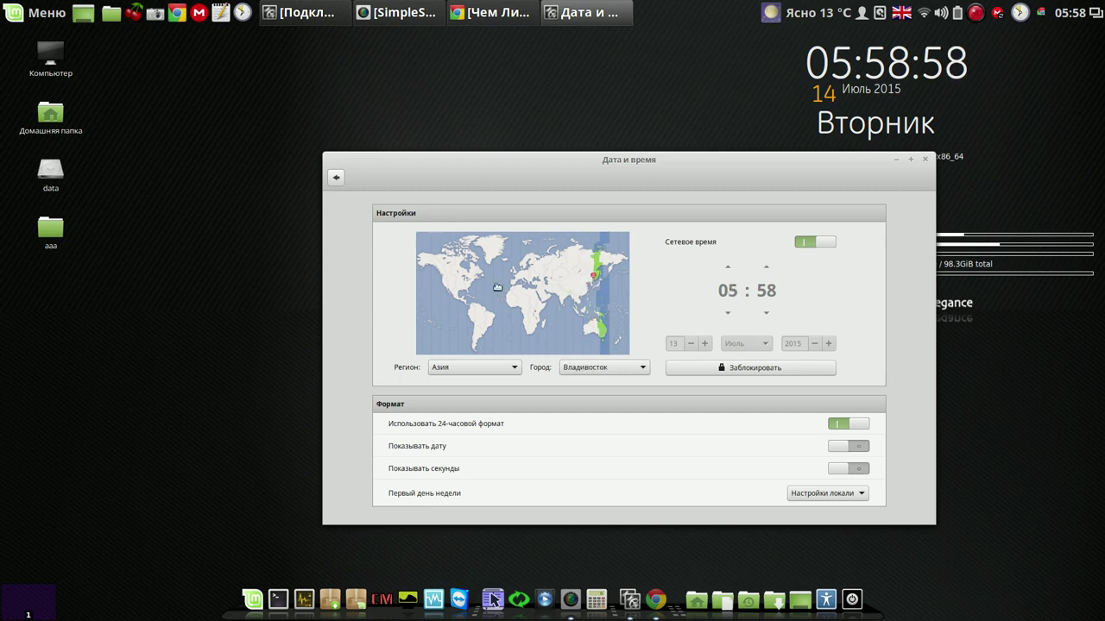
# - Set the time zone to Moscow on the world map, lock the date and time settings and close them
pyautogui.click(541, 267)
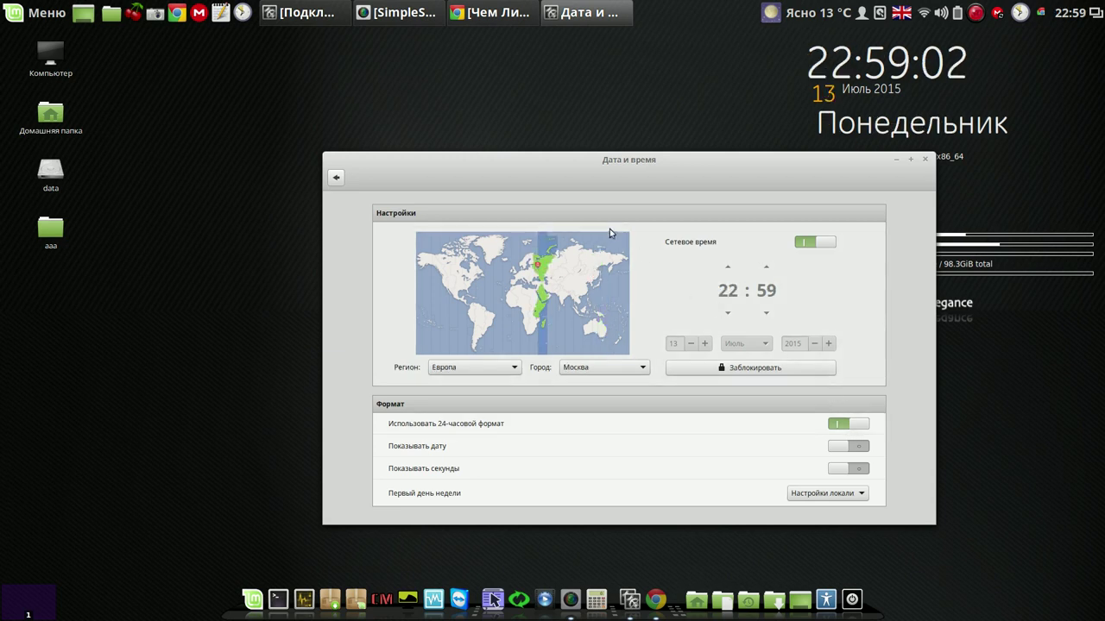
pyautogui.click(751, 370)
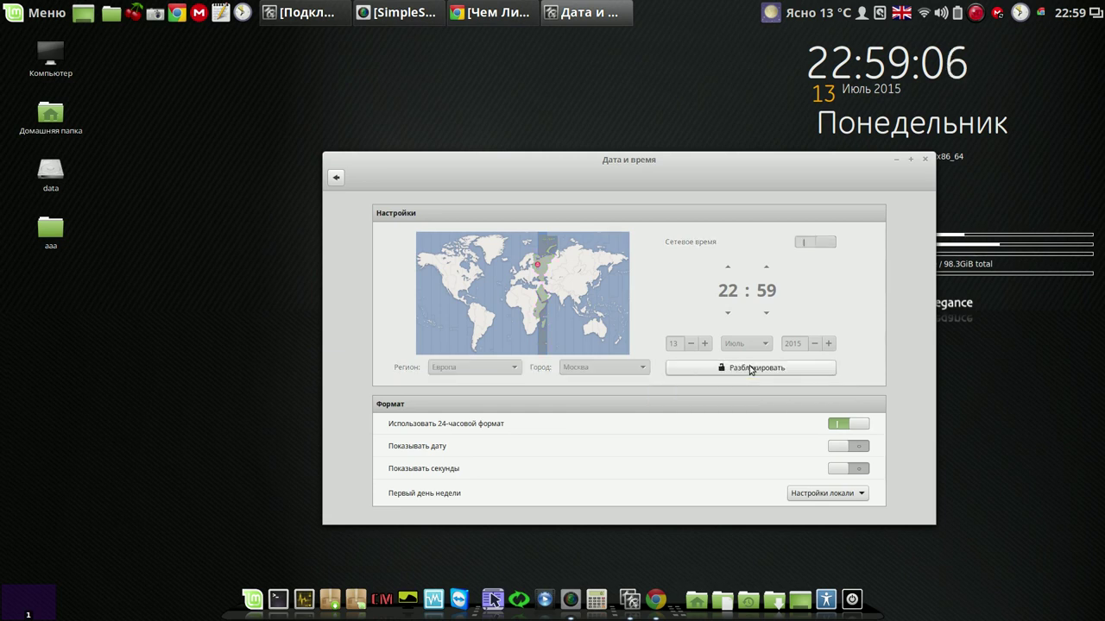
pyautogui.click(924, 159)
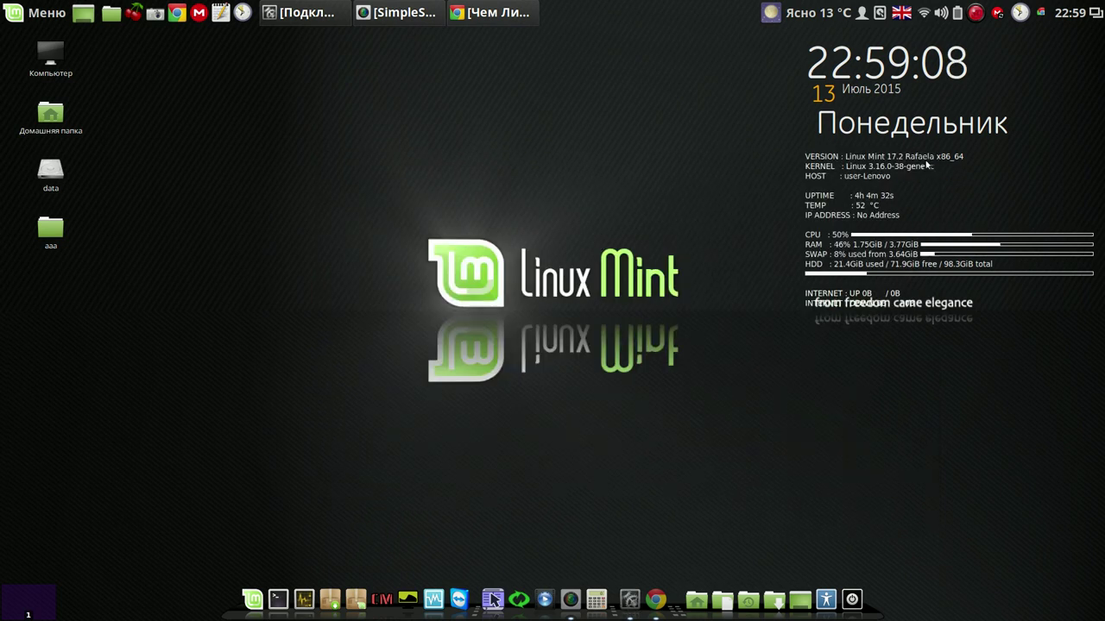
# - View the weather applet's forecast, open the applet's settings and move their window over the desktop's system monitor
pyautogui.click(777, 13)
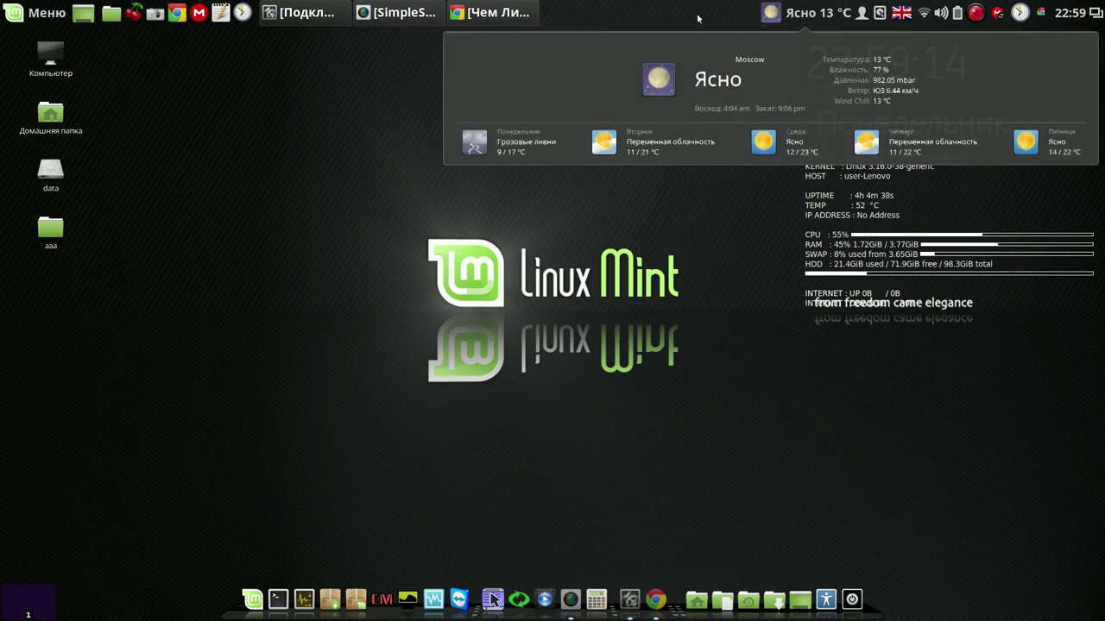
pyautogui.click(778, 14)
pyautogui.rightClick(778, 14)
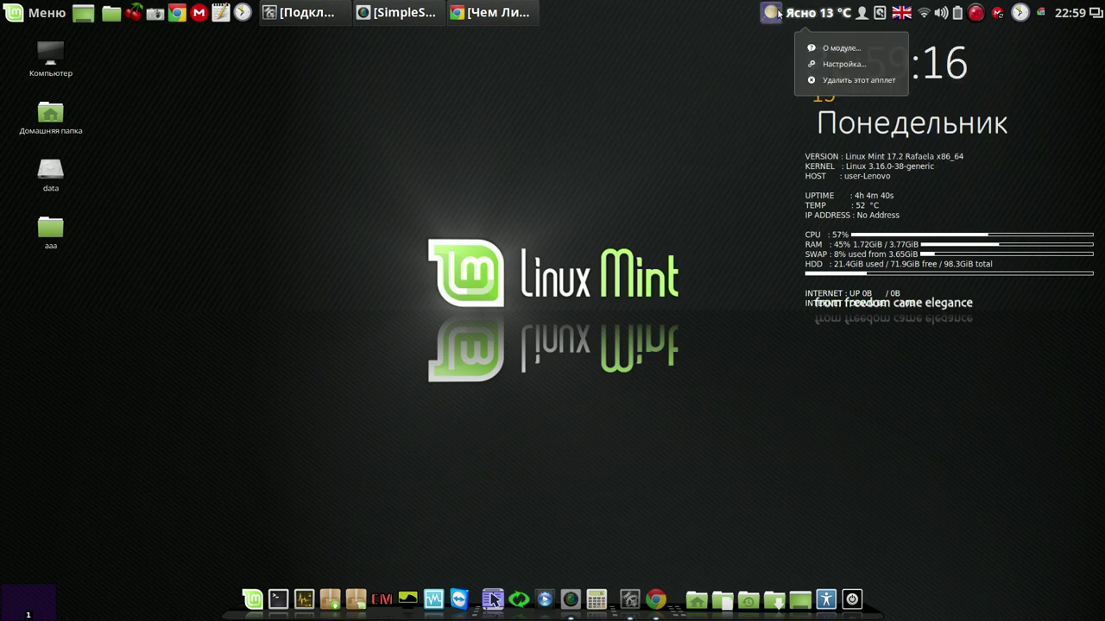
pyautogui.click(855, 67)
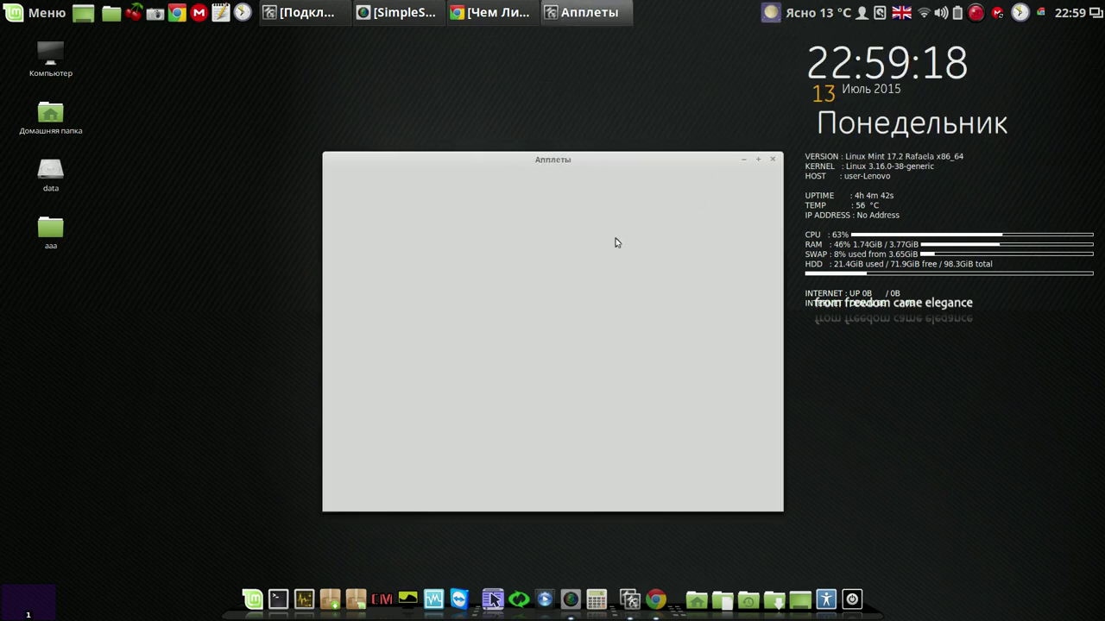
pyautogui.moveTo(542, 256); pyautogui.dragTo(442, 243)
pyautogui.moveTo(636, 163); pyautogui.dragTo(900, 131)
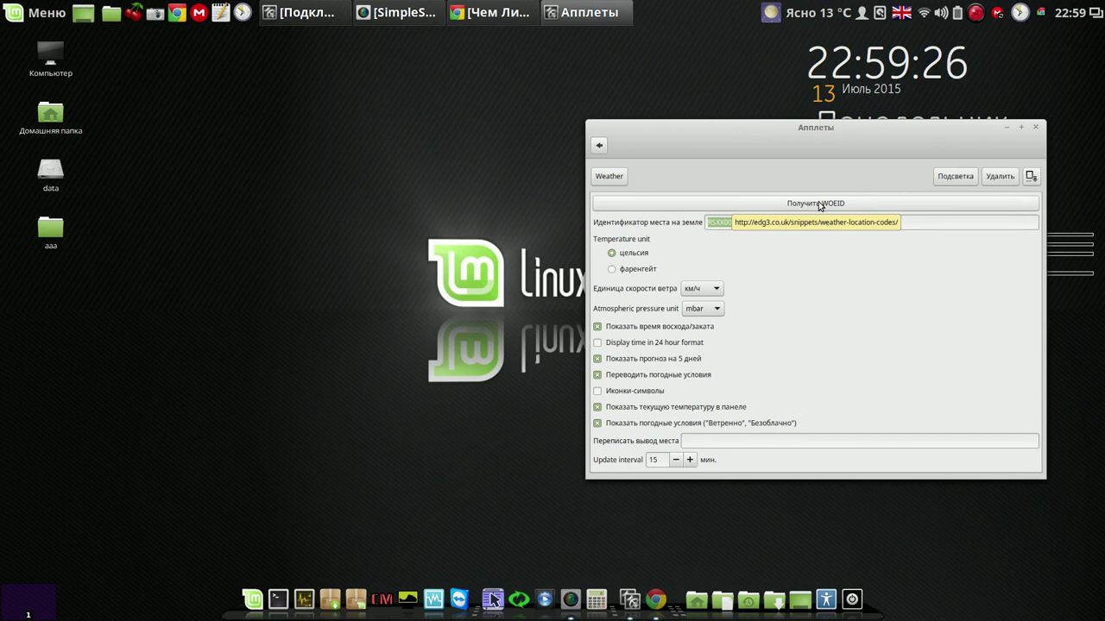
# - Switch to Google Chrome and open weather.com in a new tab
pyautogui.click(489, 16)
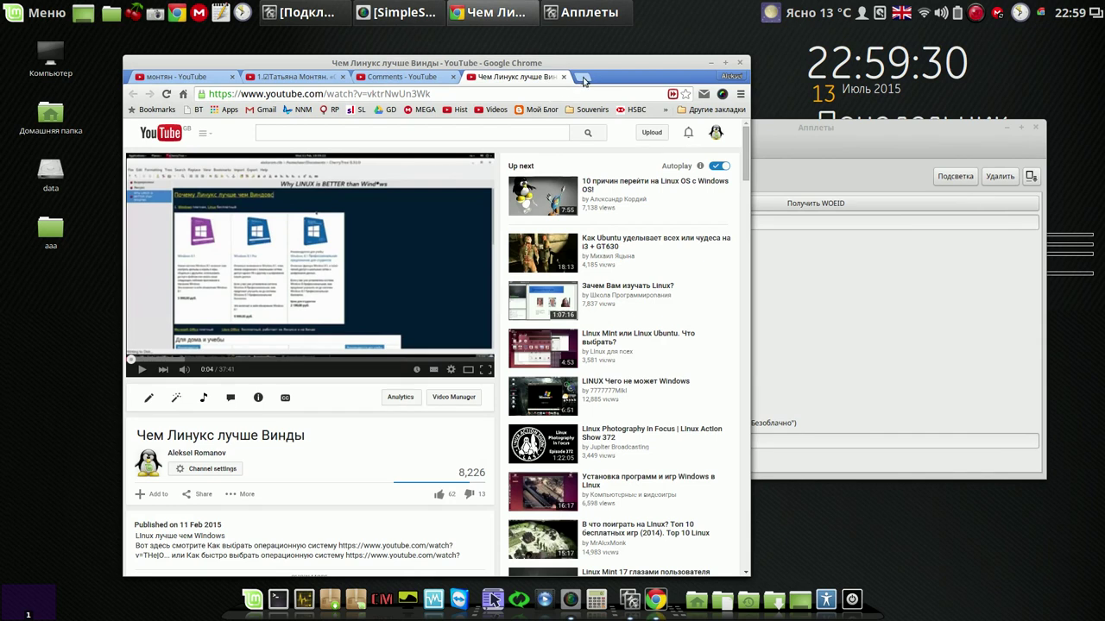
pyautogui.click(583, 77)
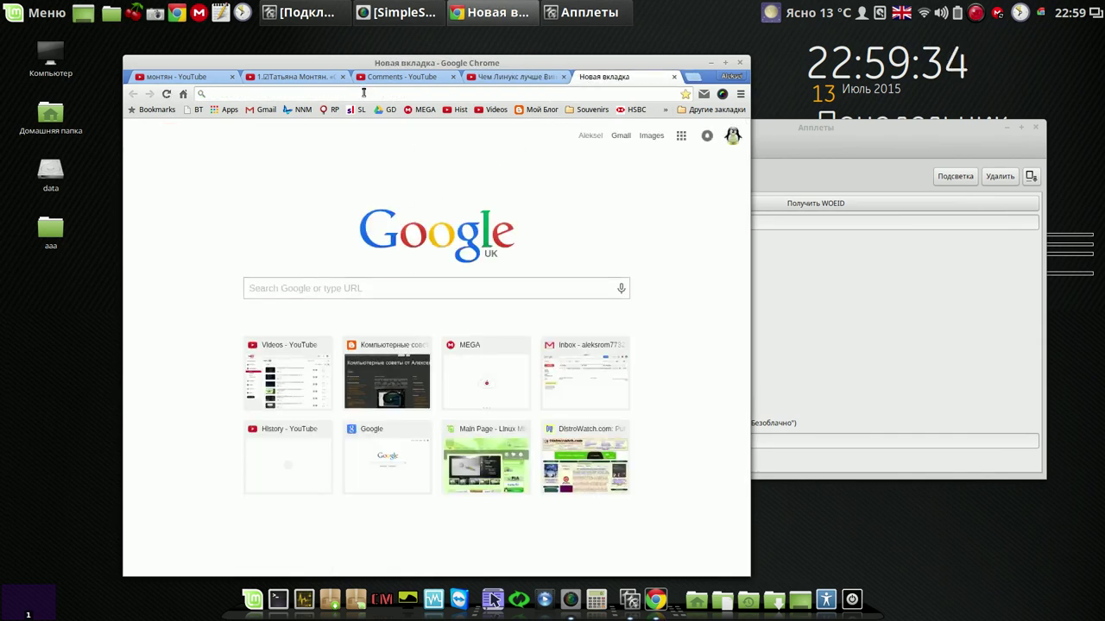
pyautogui.write('we')
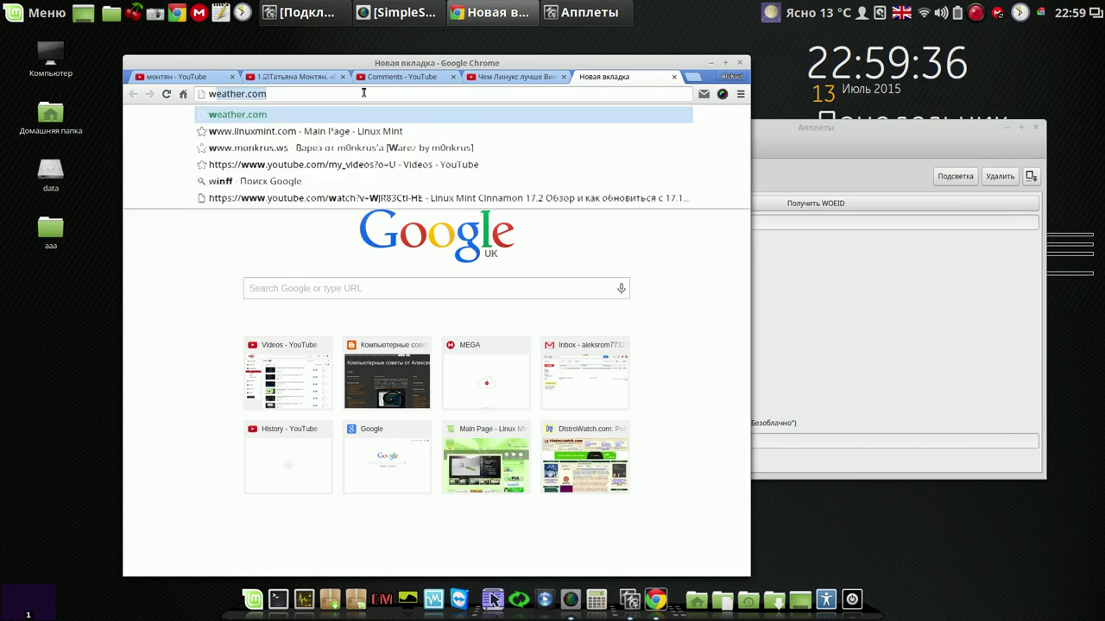
pyautogui.write('a')
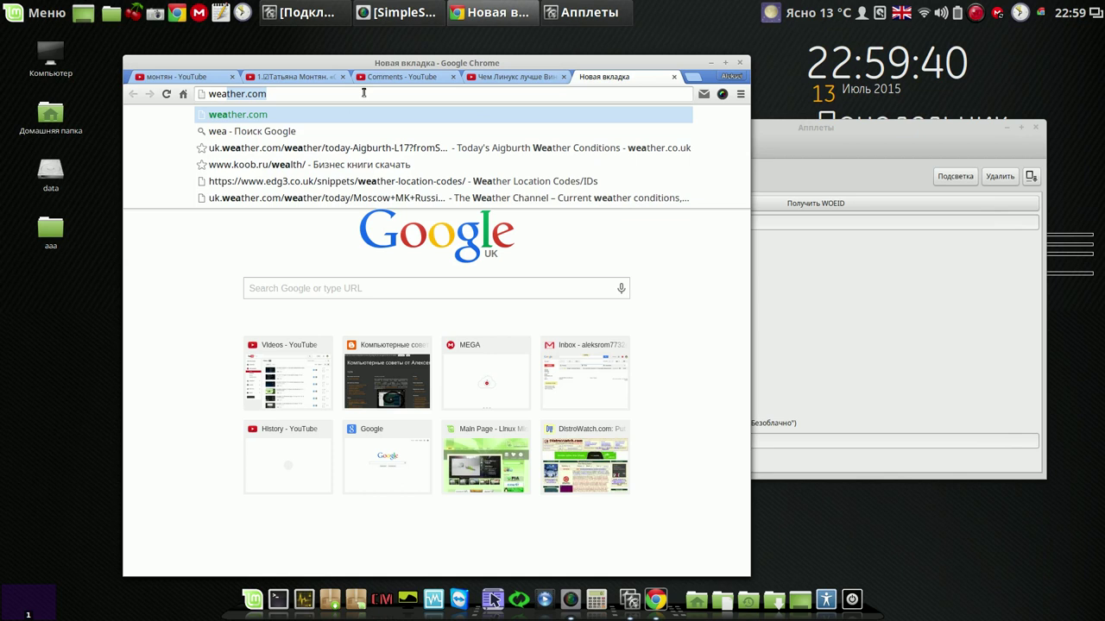
pyautogui.write('ther')
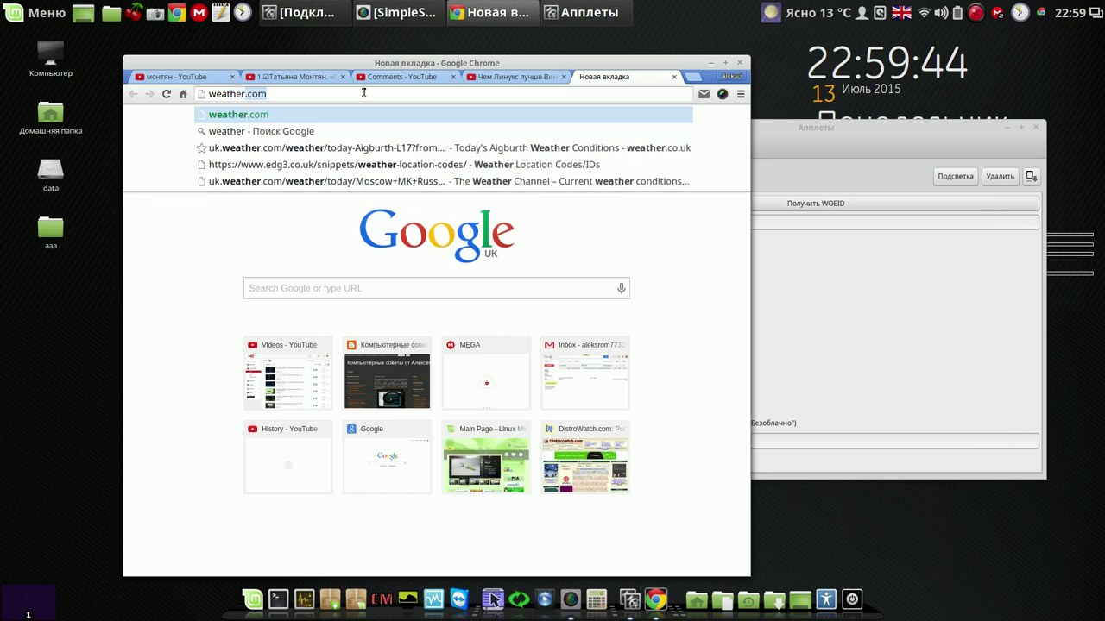
pyautogui.click(275, 113)
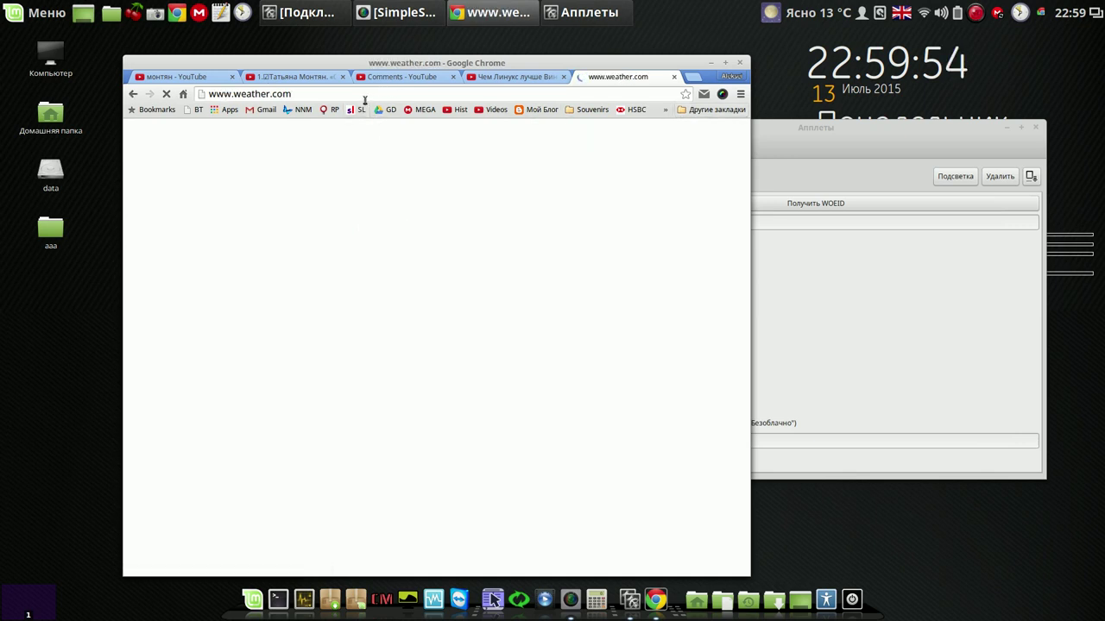
pyautogui.click(977, 14)
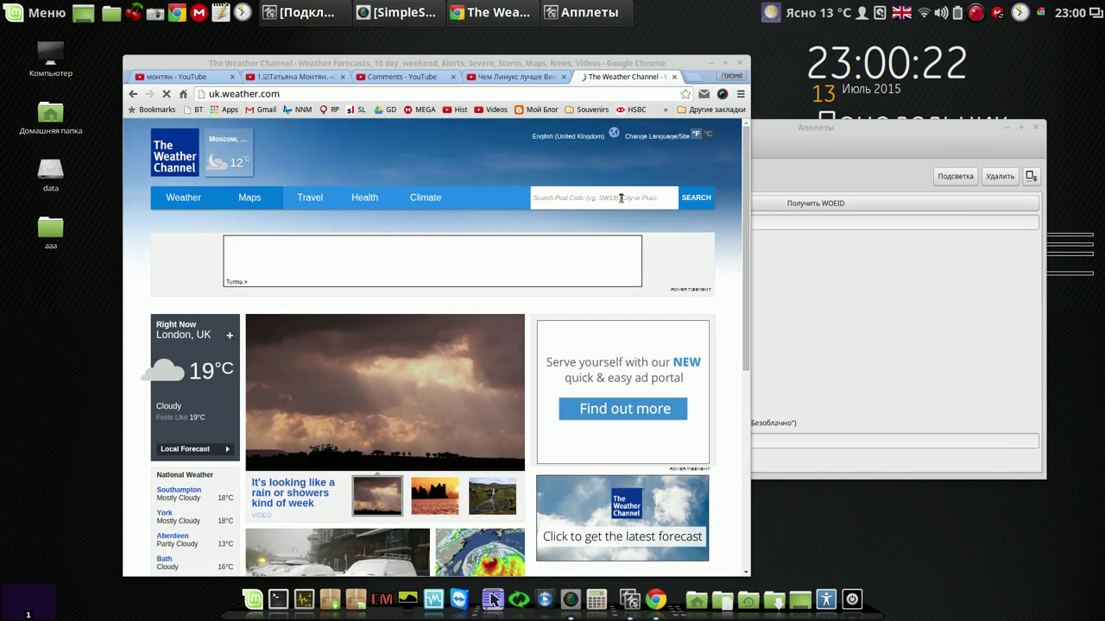
# - Search The Weather Channel site for Ufa and open the forecast for Ufa, BA, Russia
pyautogui.click(621, 198)
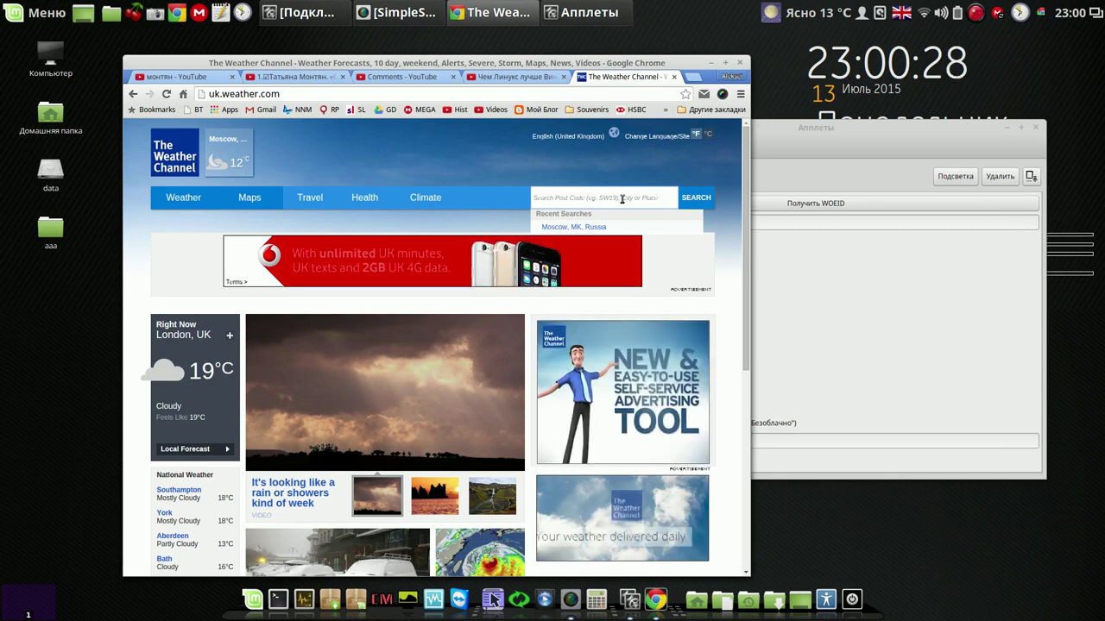
pyautogui.write('u')
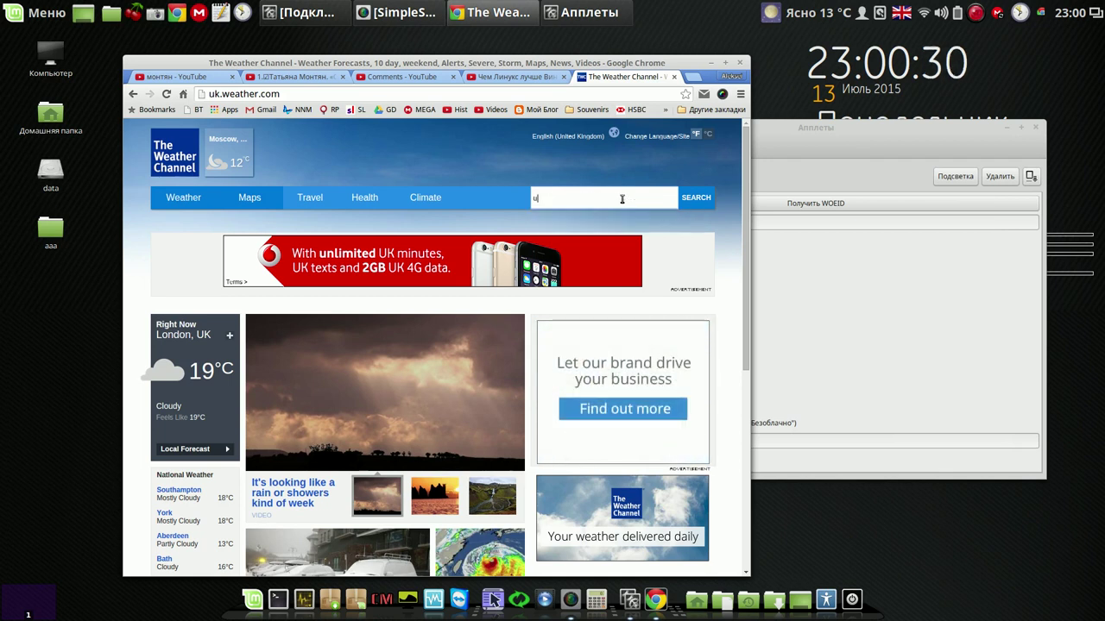
pyautogui.write('la')
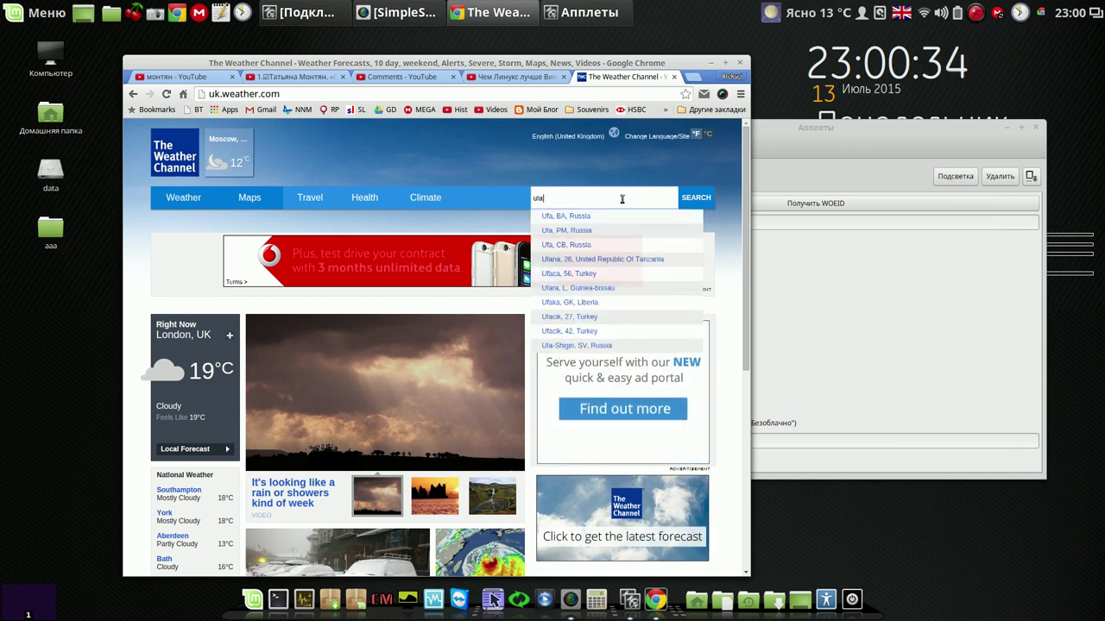
pyautogui.click(582, 217)
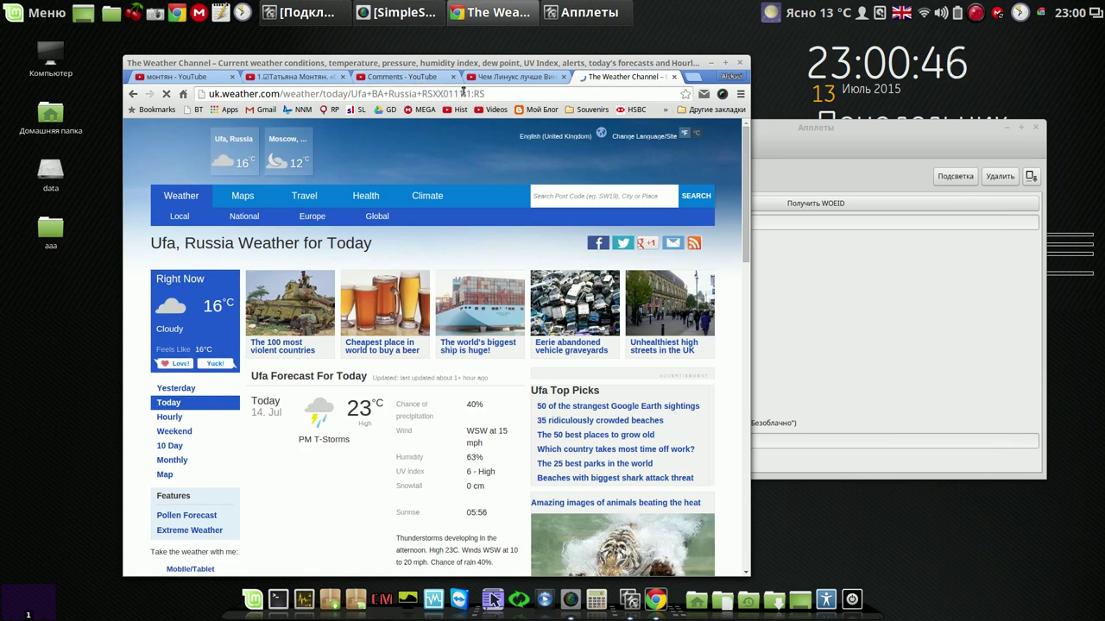
# - Copy the location code RSXX0111 from the Ufa page's address and paste it into the Linux Mint Cinnamon note in CherryTree
pyautogui.moveTo(463, 93); pyautogui.dragTo(422, 94)
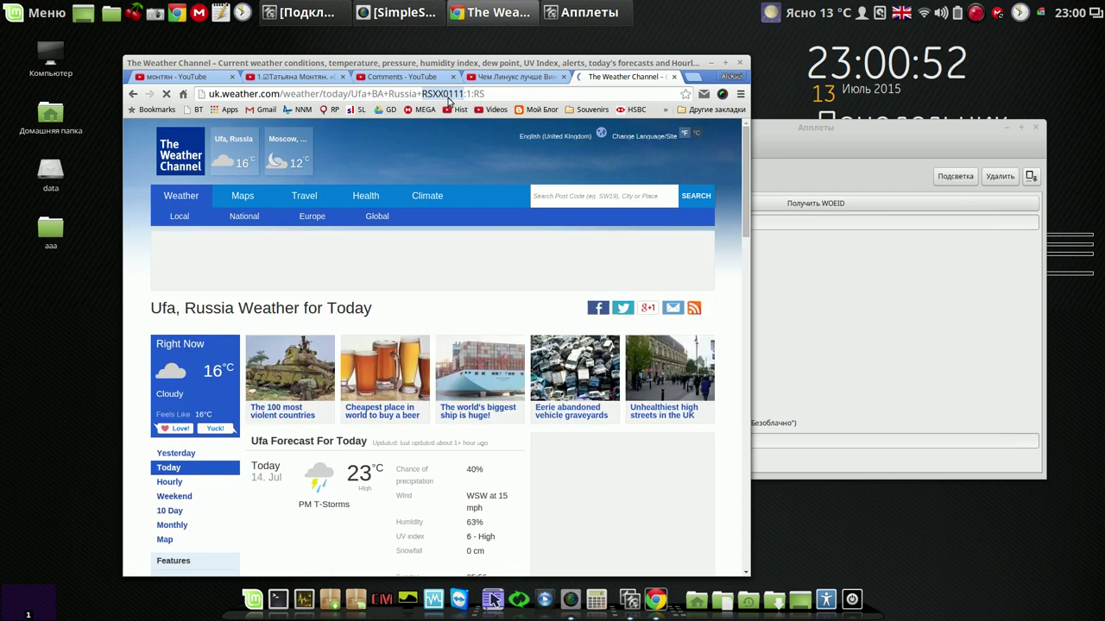
pyautogui.rightClick(449, 95)
pyautogui.click(481, 146)
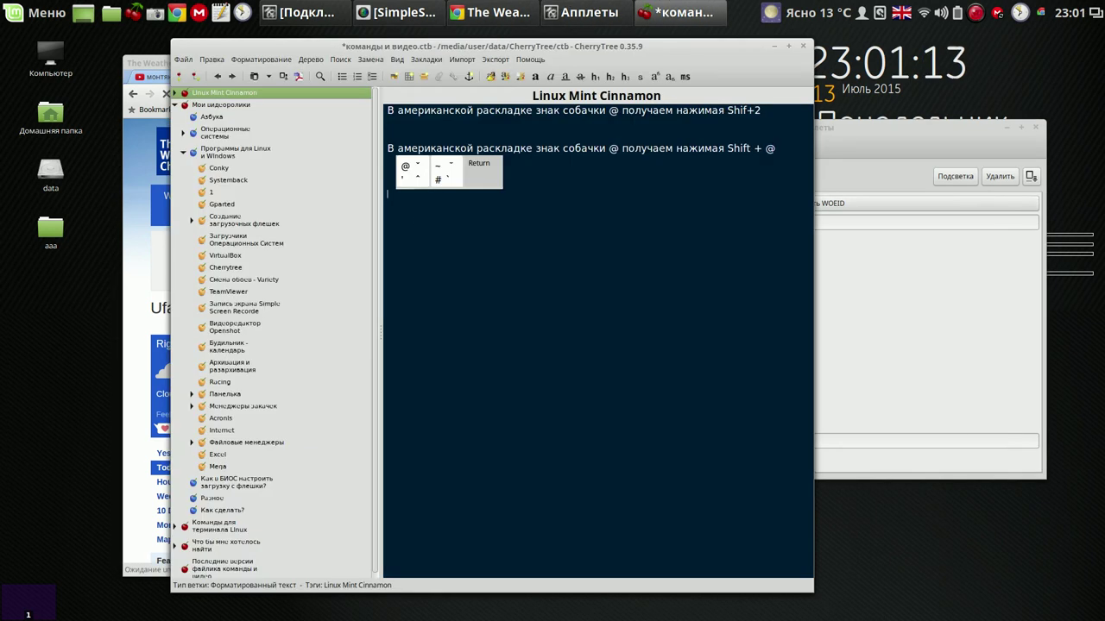
pyautogui.rightClick(432, 236)
pyautogui.click(472, 274)
pyautogui.press('Return')
# - Cut the location code RSXX0063 from the weather applet's settings and paste it below RSXX0111 in the CherryTree note
pyautogui.click(855, 223)
pyautogui.moveTo(808, 223); pyautogui.dragTo(704, 224)
pyautogui.rightClick(717, 225)
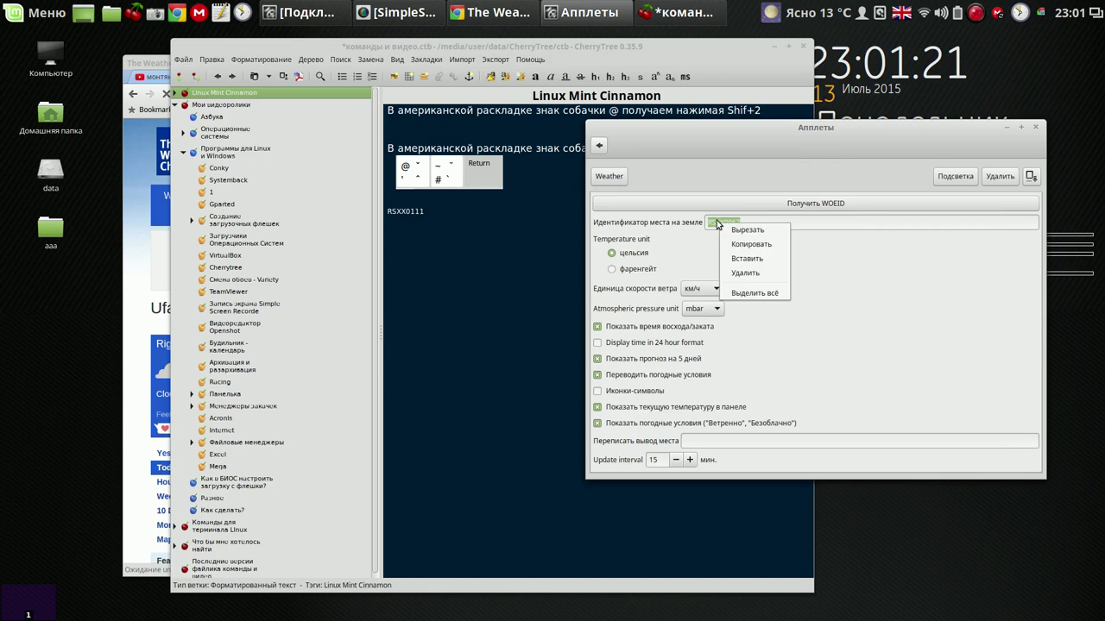
pyautogui.click(748, 230)
pyautogui.click(404, 253)
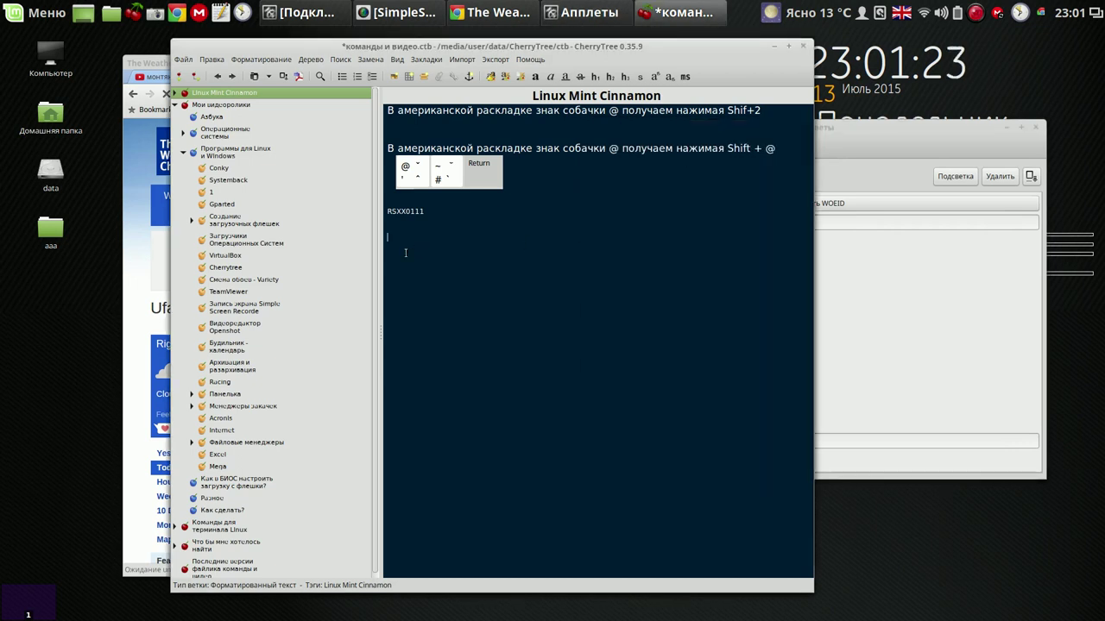
pyautogui.rightClick(405, 252)
pyautogui.click(431, 289)
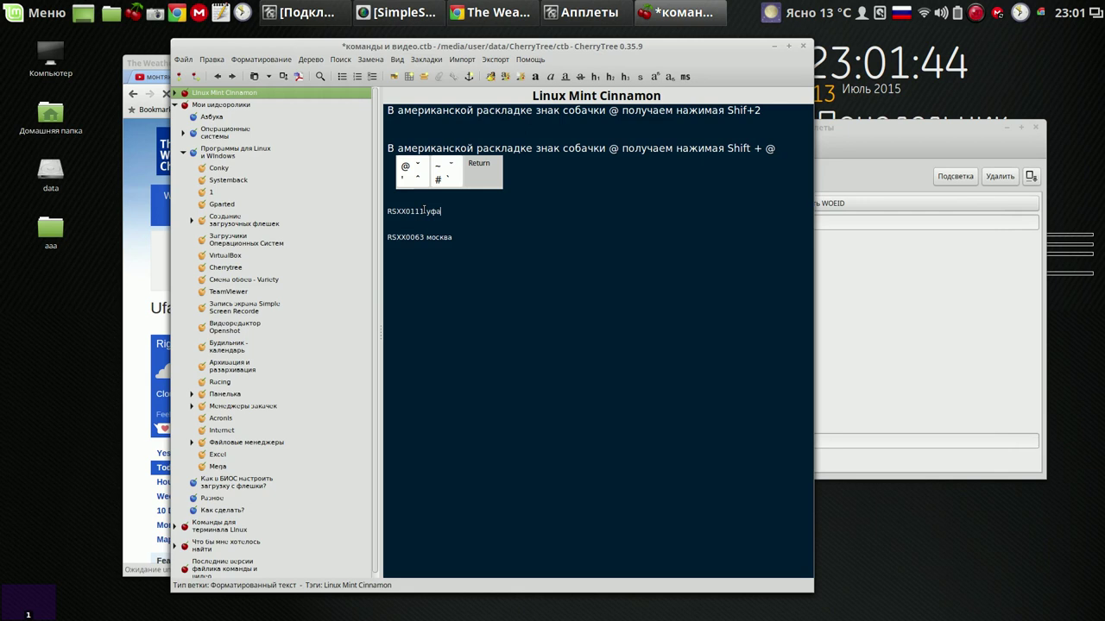
# - Copy the Ufa code RSXX0111 from the note into the weather applet's location identifier, close the settings and view the forecast
pyautogui.moveTo(424, 210); pyautogui.dragTo(388, 211)
pyautogui.rightClick(398, 215)
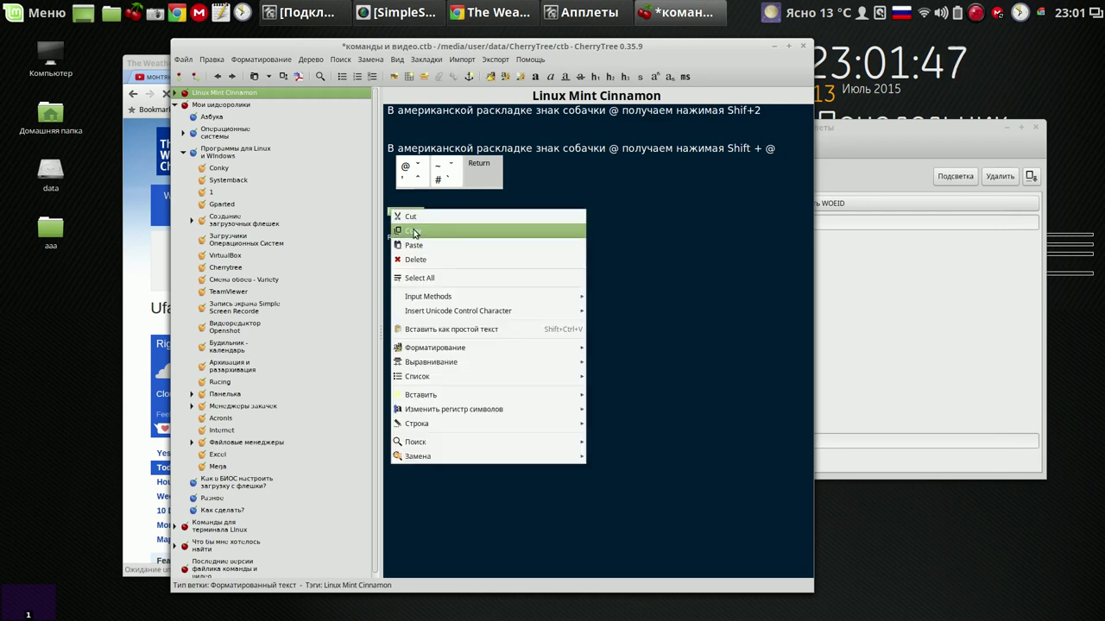
pyautogui.click(413, 231)
pyautogui.click(812, 227)
pyautogui.rightClick(767, 224)
pyautogui.click(793, 261)
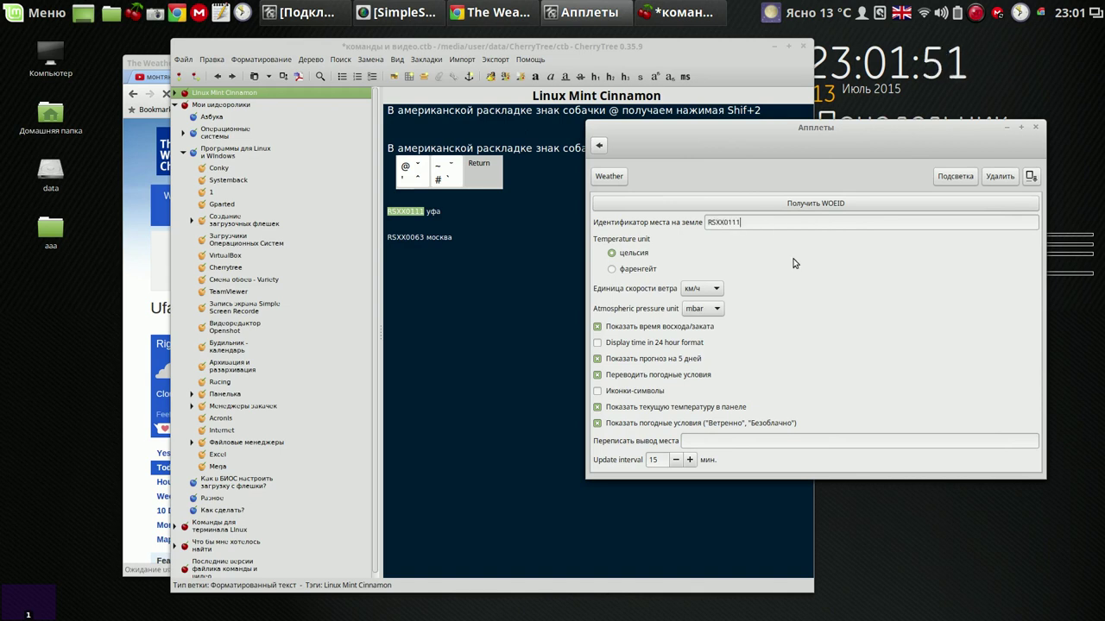
pyautogui.click(1036, 128)
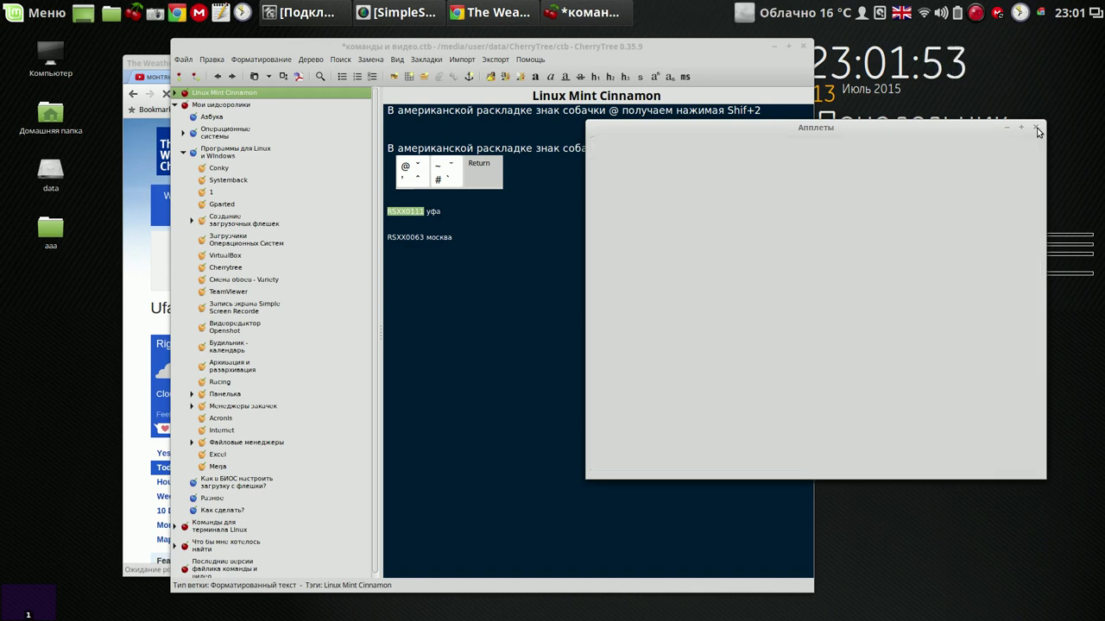
pyautogui.click(791, 19)
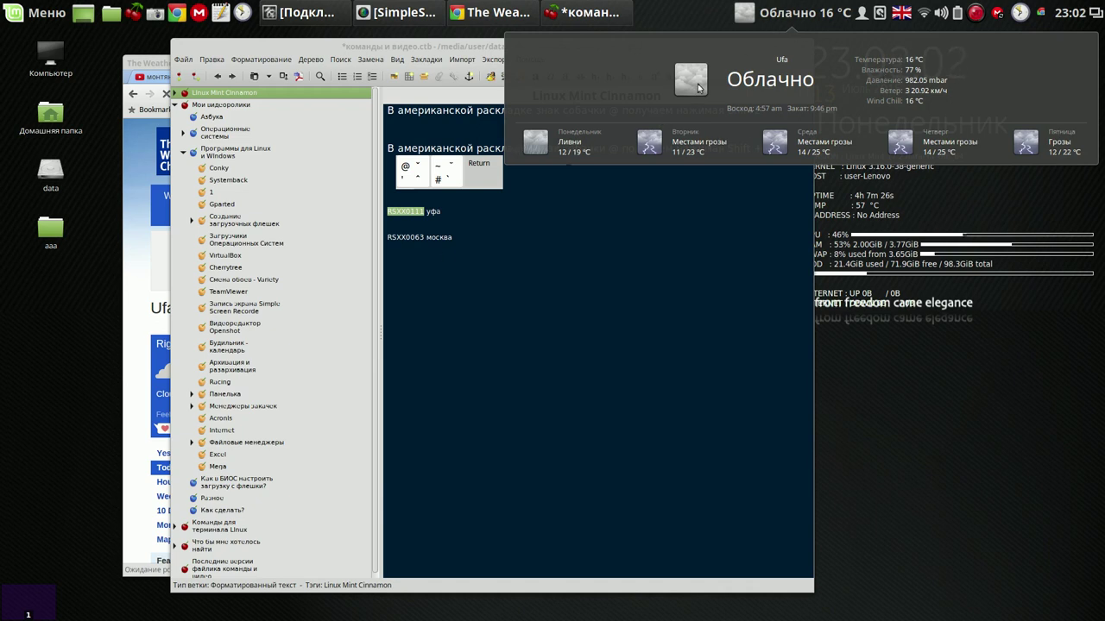
# - Replace the weather applet's location identifier with the Moscow code RSXX0063 copied from the note, close the settings and view the forecast
pyautogui.click(482, 237)
pyautogui.moveTo(423, 236); pyautogui.dragTo(377, 244)
pyautogui.rightClick(398, 239)
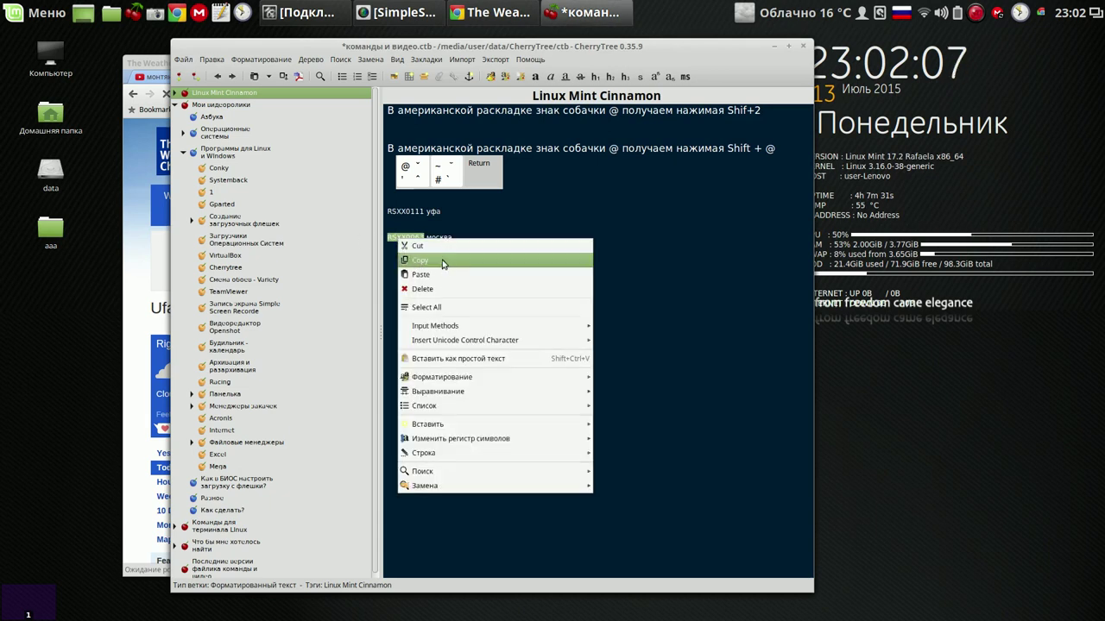
pyautogui.click(436, 261)
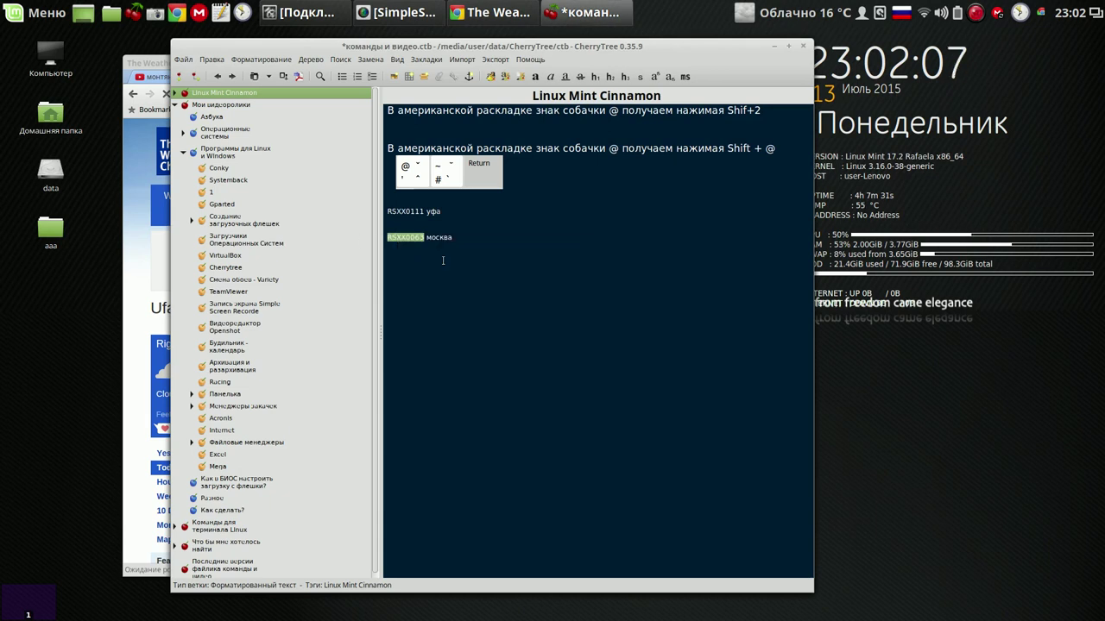
pyautogui.rightClick(810, 16)
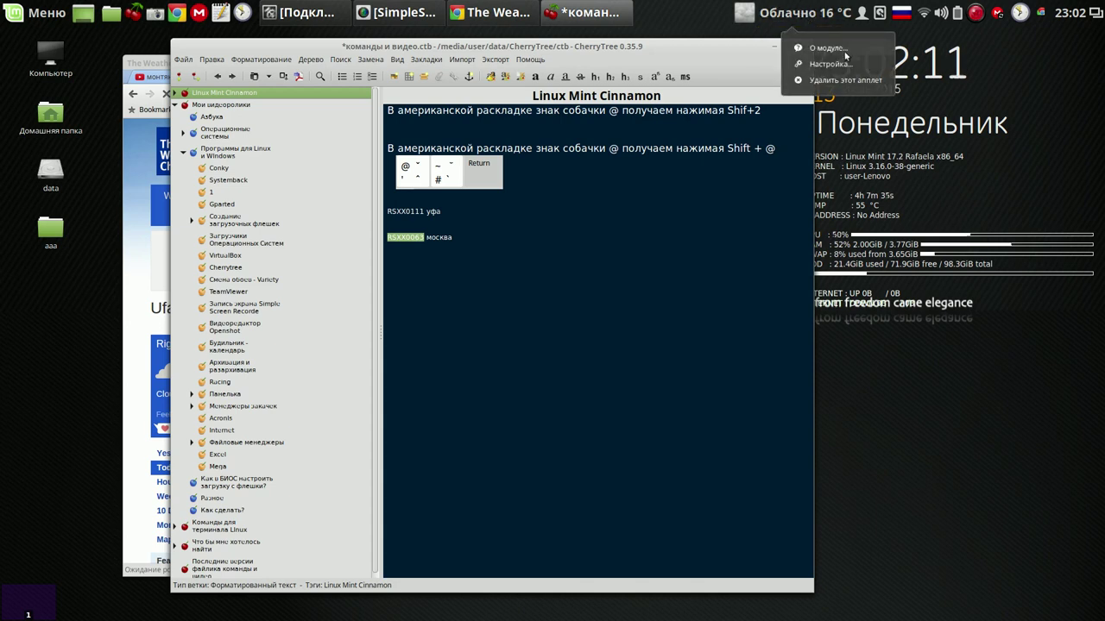
pyautogui.click(849, 65)
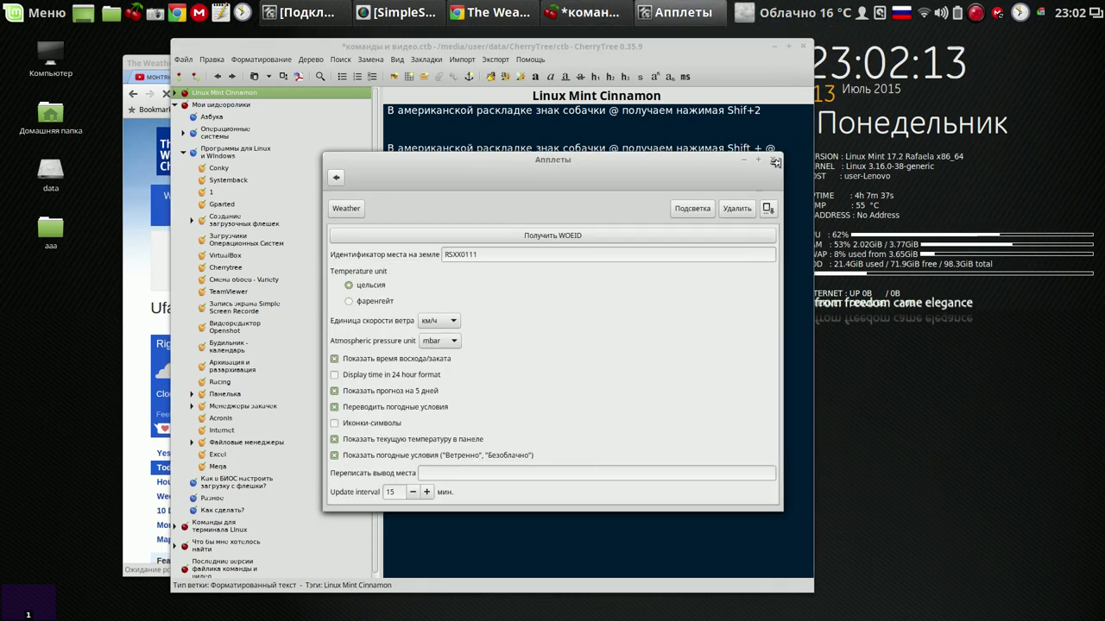
pyautogui.moveTo(483, 254); pyautogui.dragTo(418, 256)
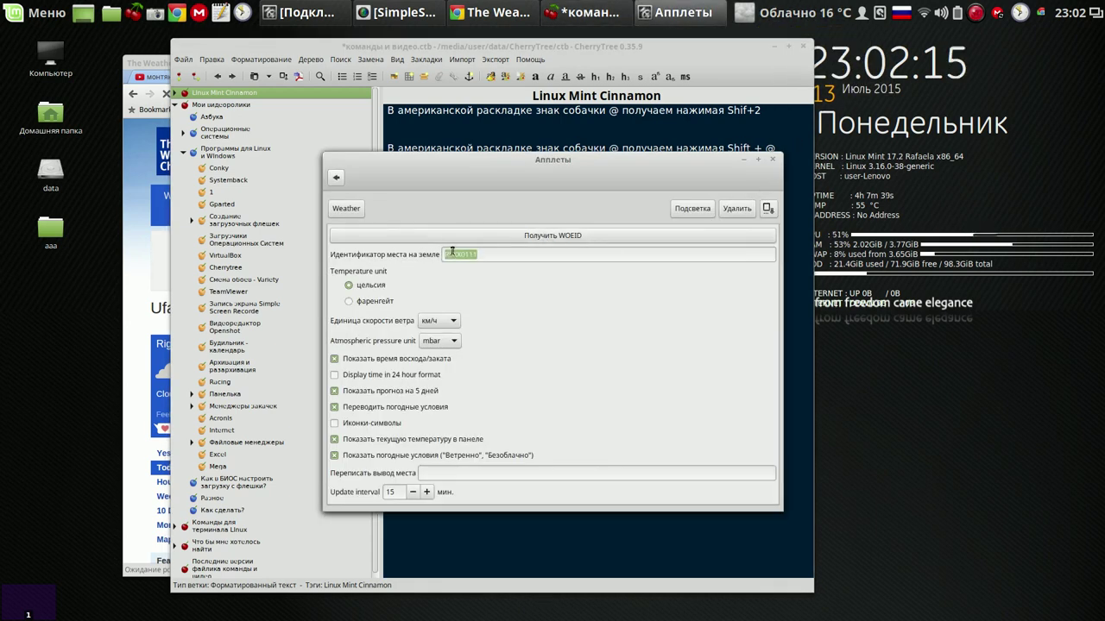
pyautogui.rightClick(452, 254)
pyautogui.click(480, 293)
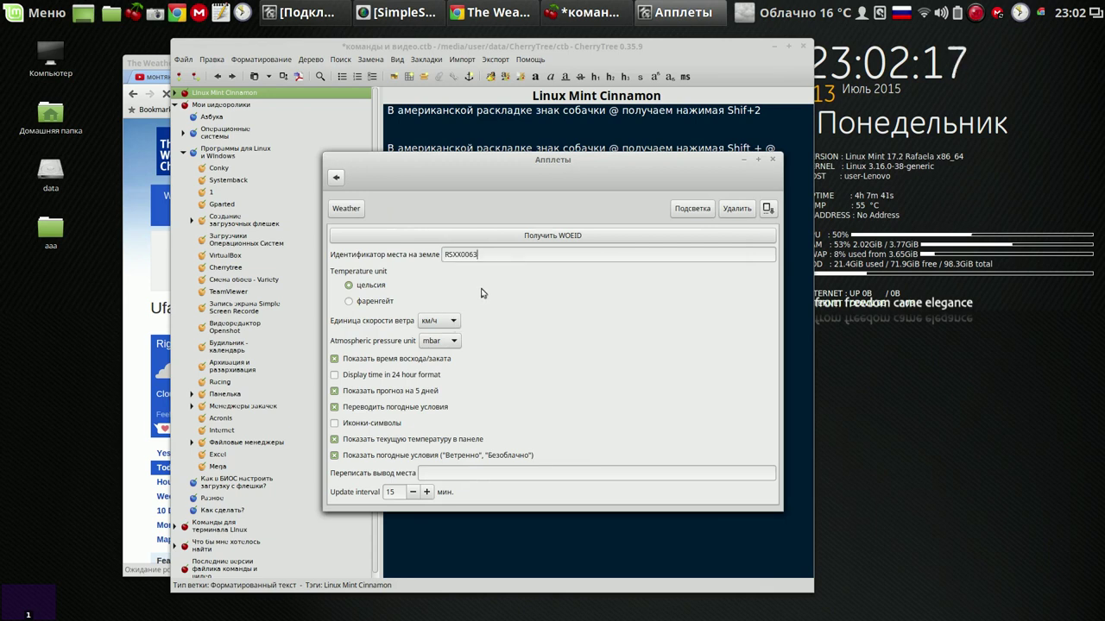
pyautogui.click(773, 164)
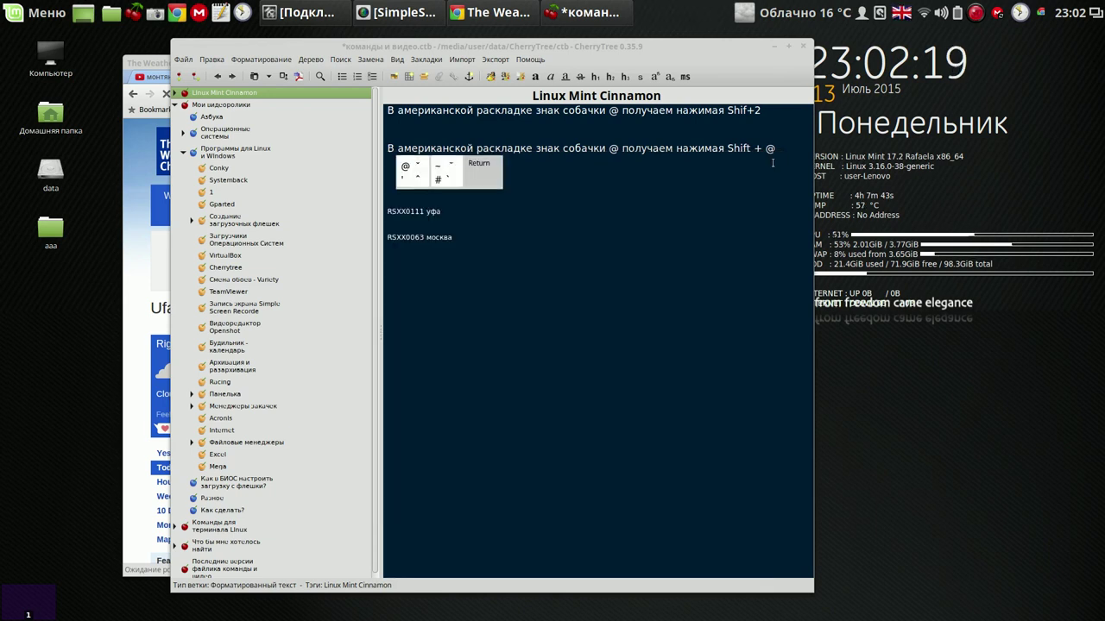
pyautogui.click(823, 18)
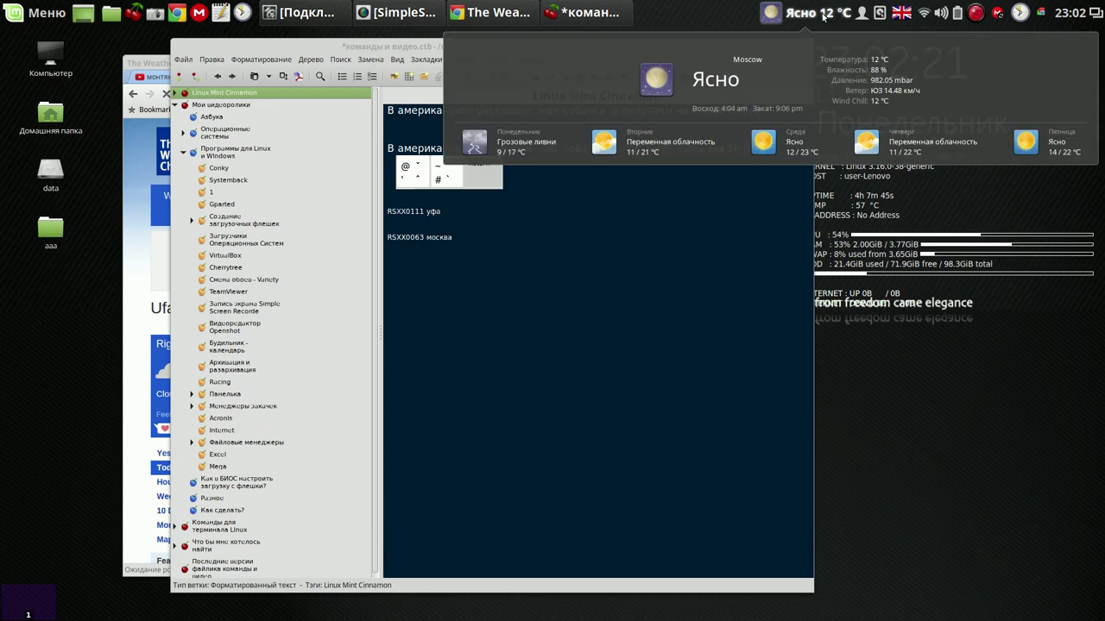
pyautogui.click(817, 16)
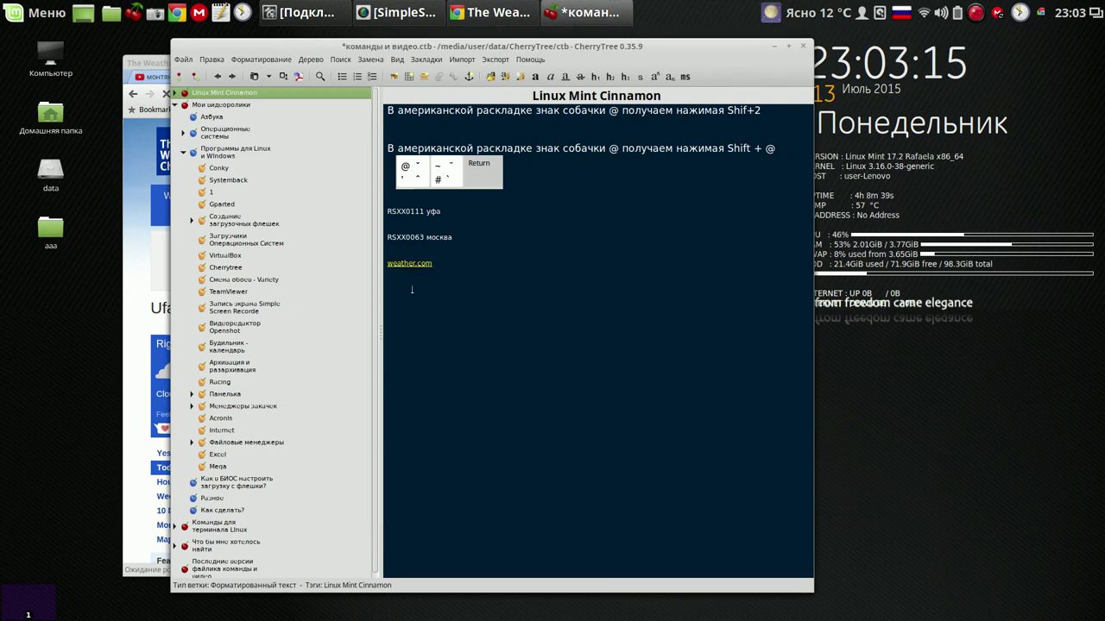
# - Format all the text of the Linux Mint Cinnamon note, down to weather.com, as a level 1 heading
pyautogui.moveTo(411, 290); pyautogui.dragTo(378, 115)
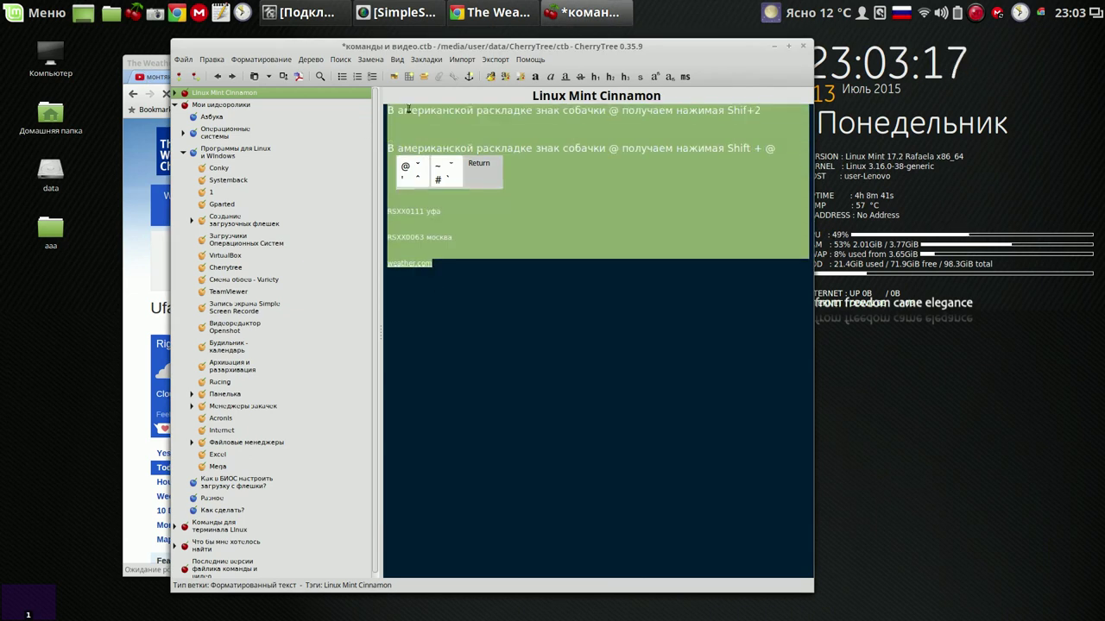
pyautogui.click(594, 76)
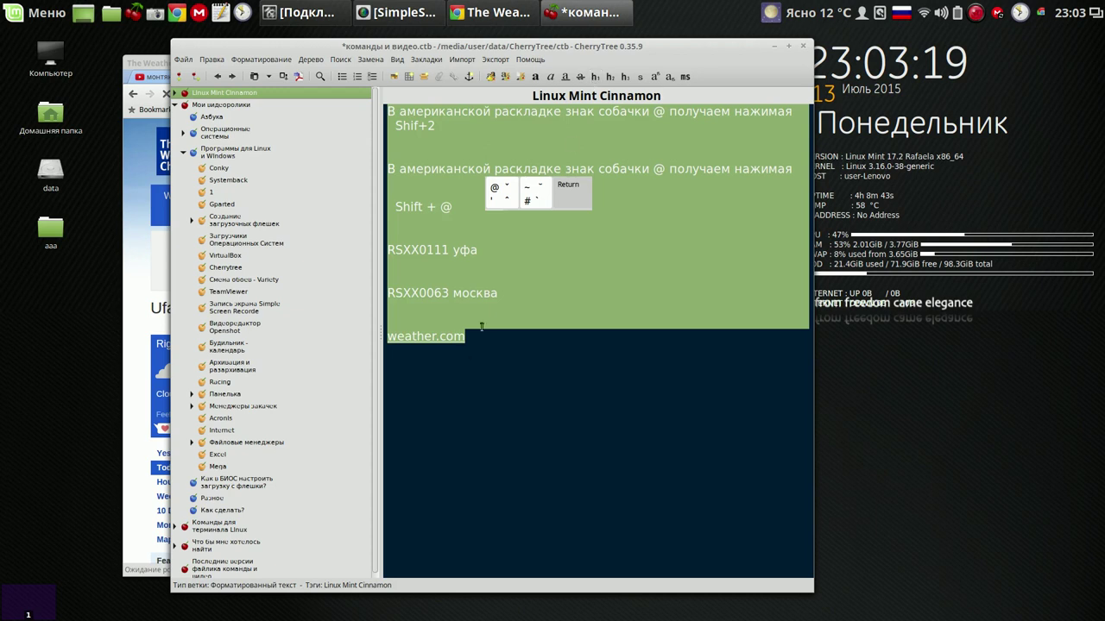
pyautogui.click(447, 412)
pyautogui.click(394, 270)
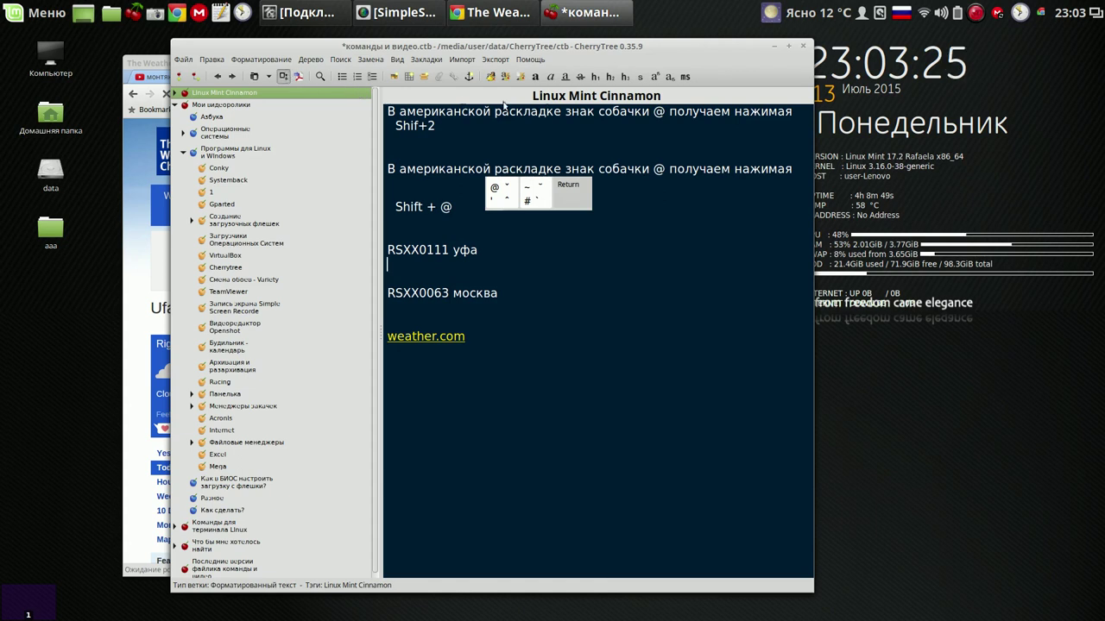
# - Save and minimize the CherryTree document and close the Chrome window showing The Weather Channel
pyautogui.hotkey('ctrl', 's')
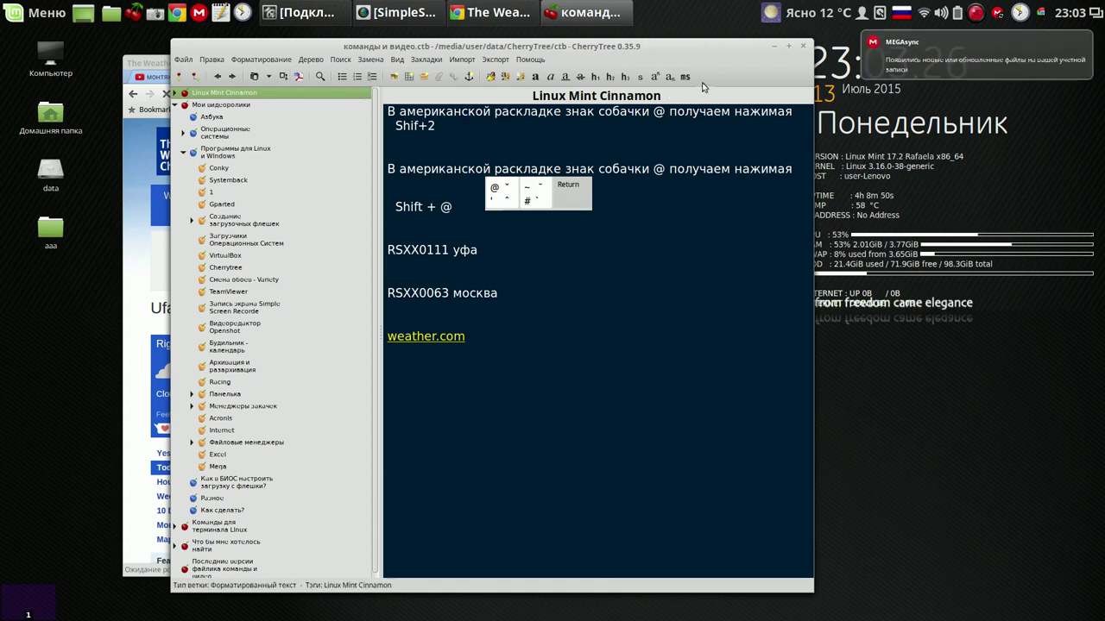
pyautogui.click(774, 46)
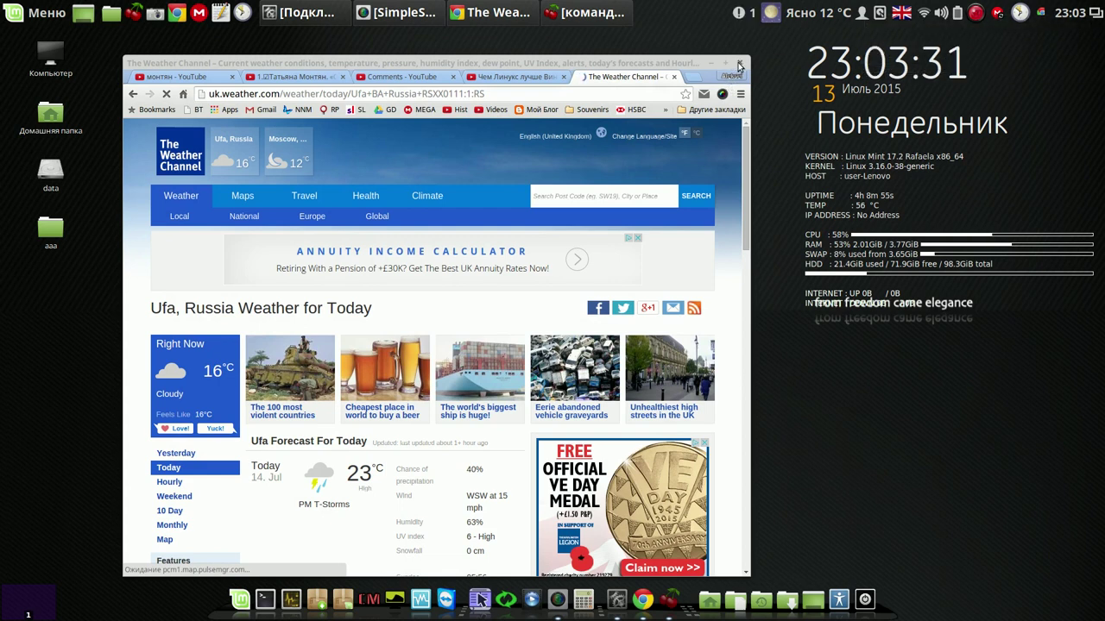
pyautogui.click(739, 63)
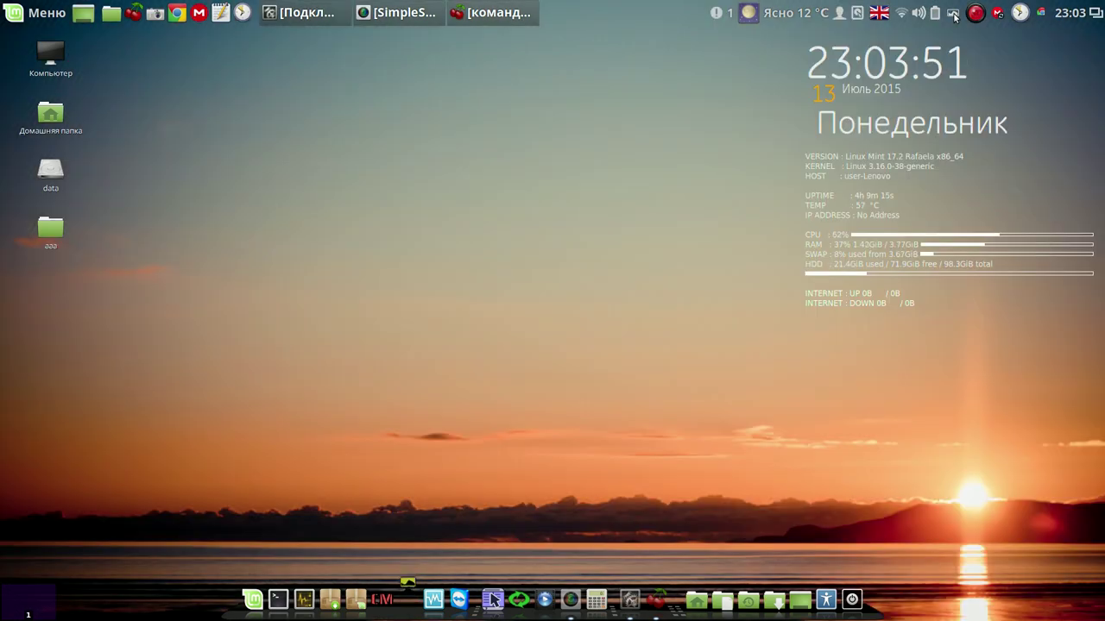
# - Open the Variety wallpaper changer's preferences, view the time units offered for changing wallpapers and close the window
pyautogui.click(953, 14)
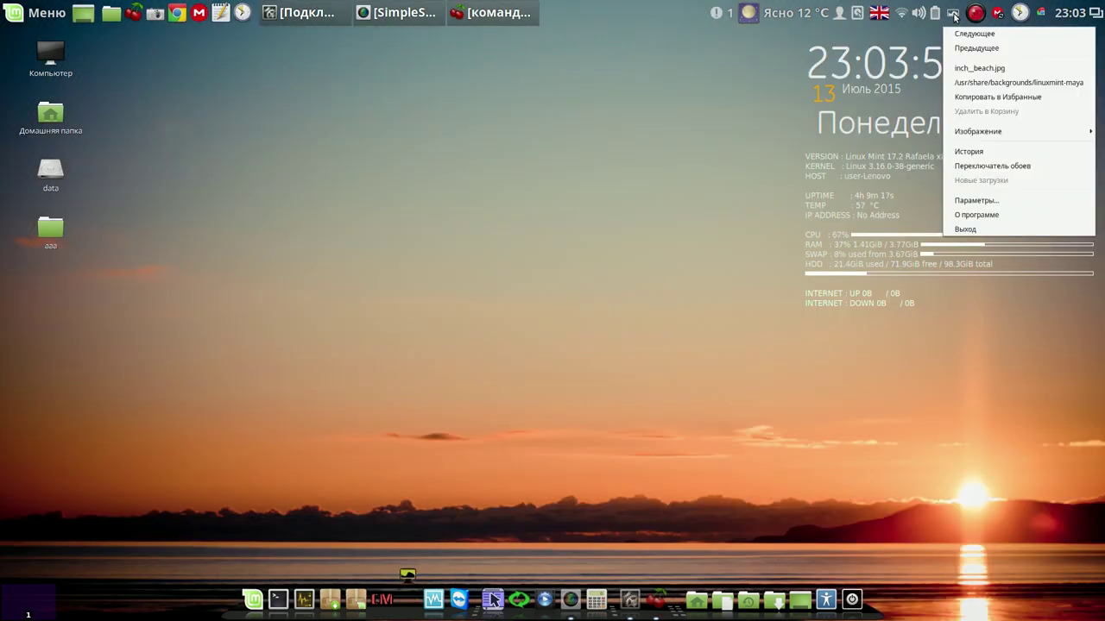
pyautogui.click(973, 200)
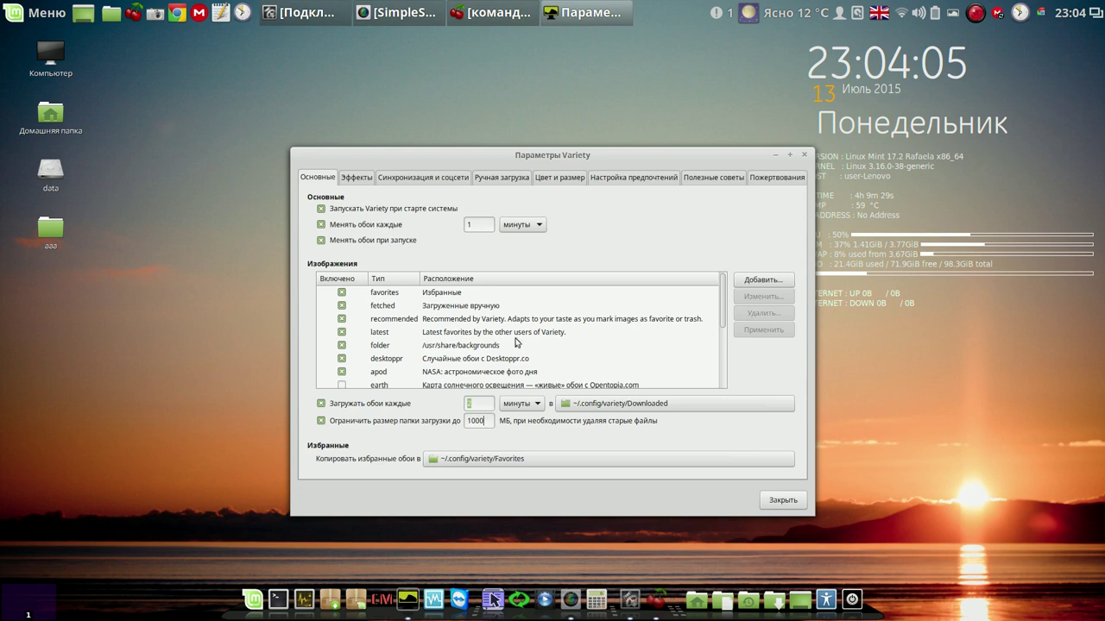
pyautogui.click(540, 227)
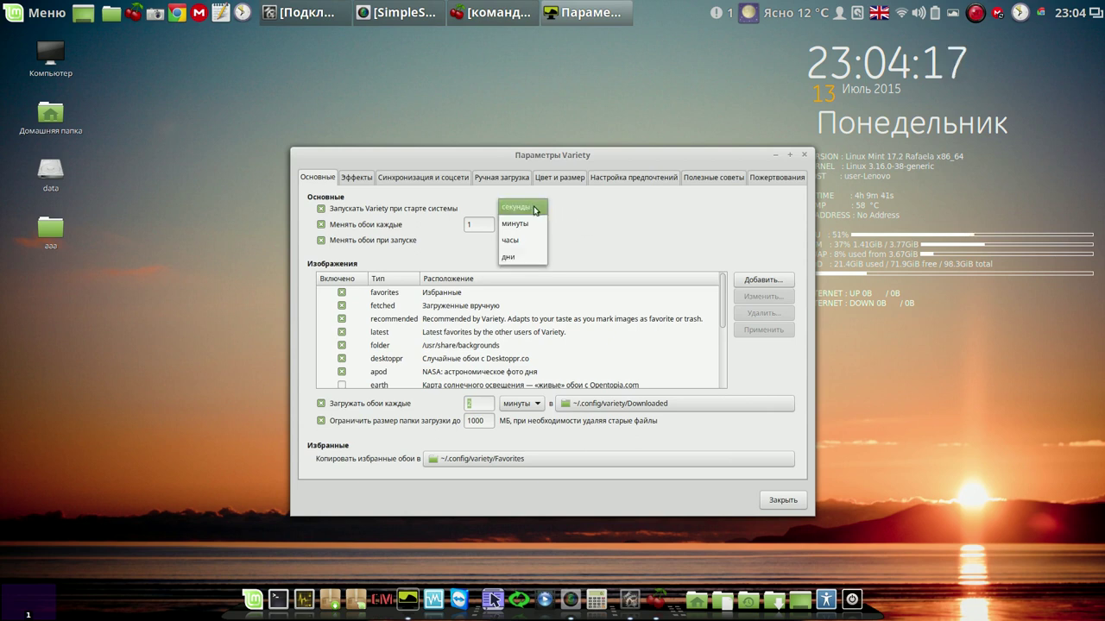
pyautogui.click(616, 224)
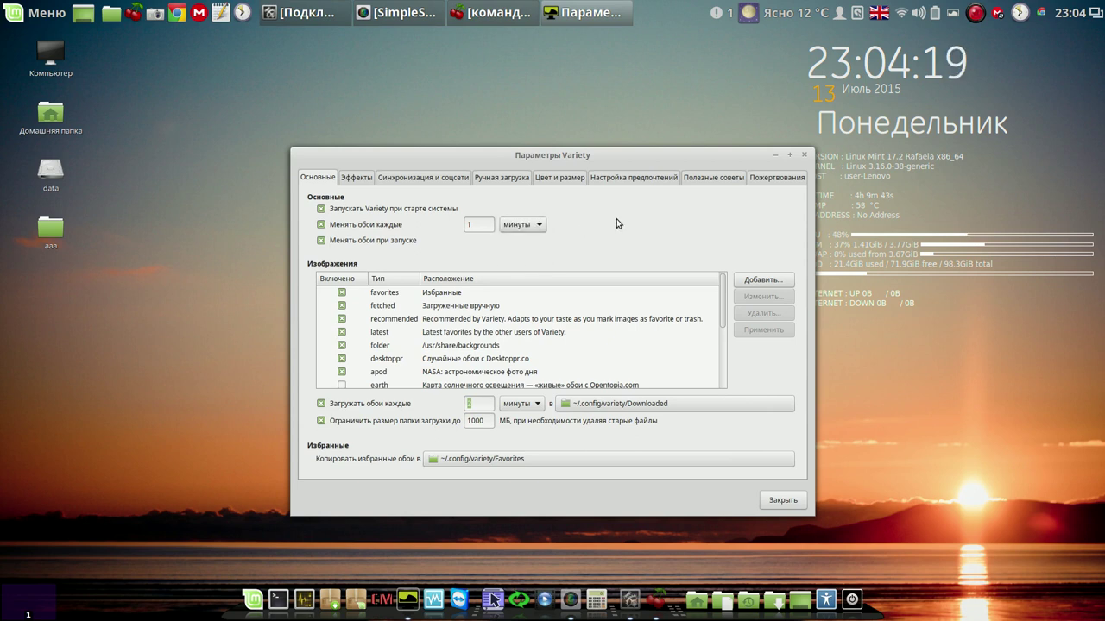
pyautogui.click(780, 500)
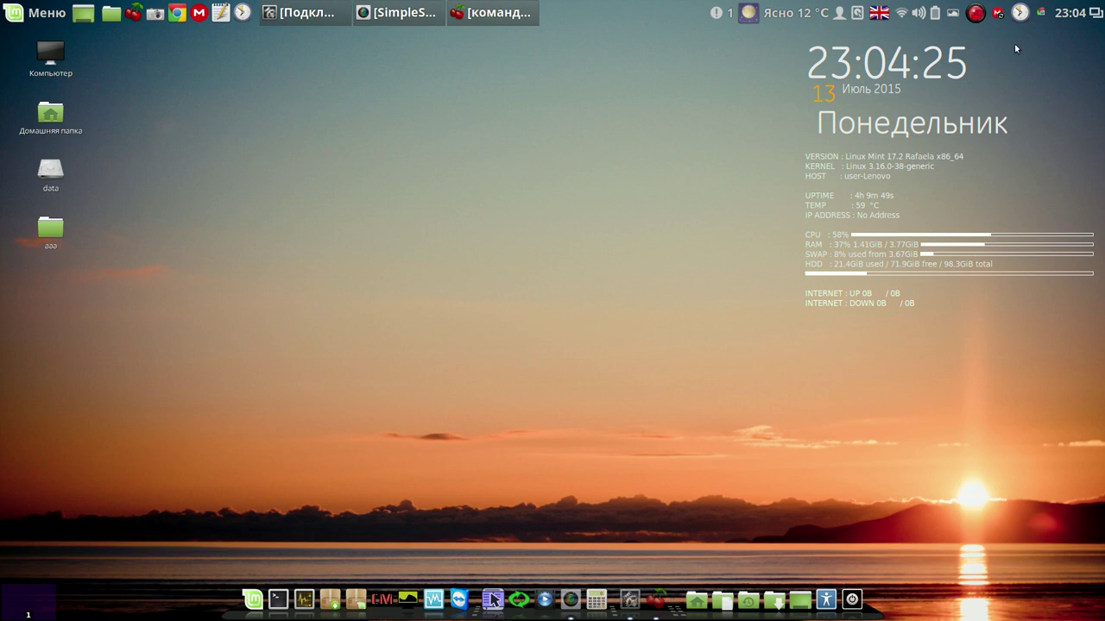
# - Set the dark blue rain picture as the wallpaper with Variety's wallpaper selector and quit Variety
pyautogui.click(952, 14)
pyautogui.click(973, 166)
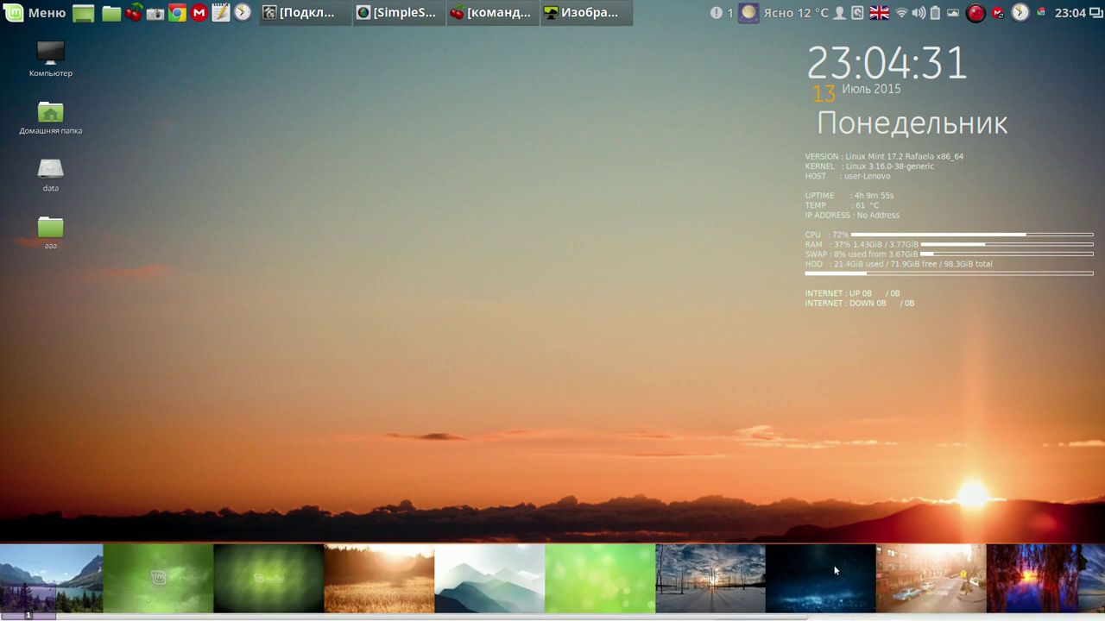
pyautogui.click(824, 570)
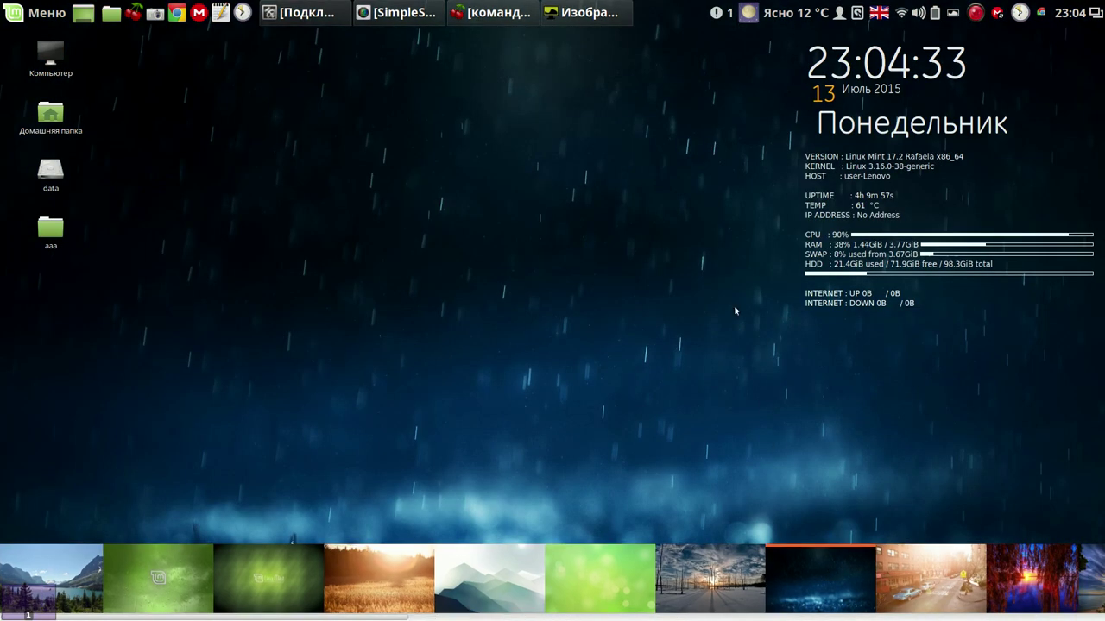
pyautogui.click(952, 15)
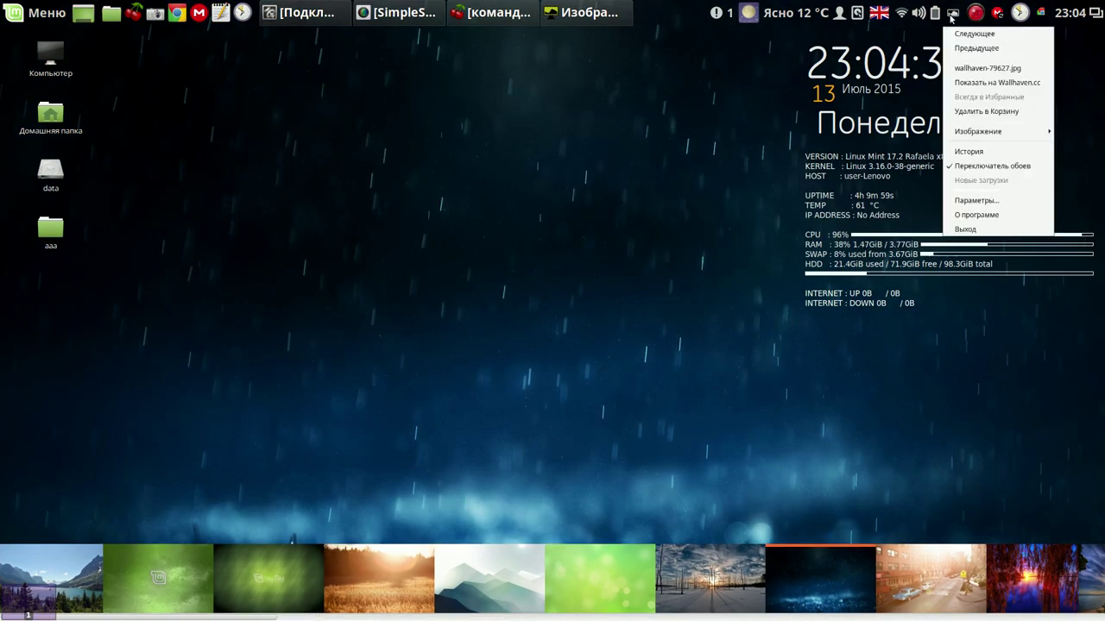
pyautogui.click(965, 229)
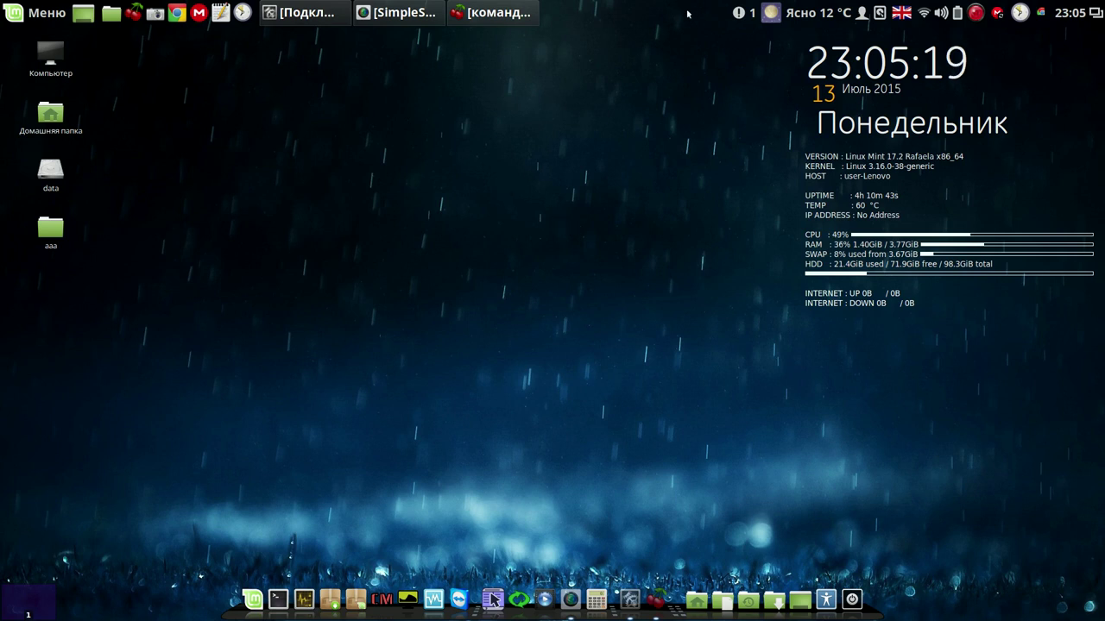
# - Open the panel's notification applet and clear the pending notification
pyautogui.click(740, 14)
pyautogui.click(758, 50)
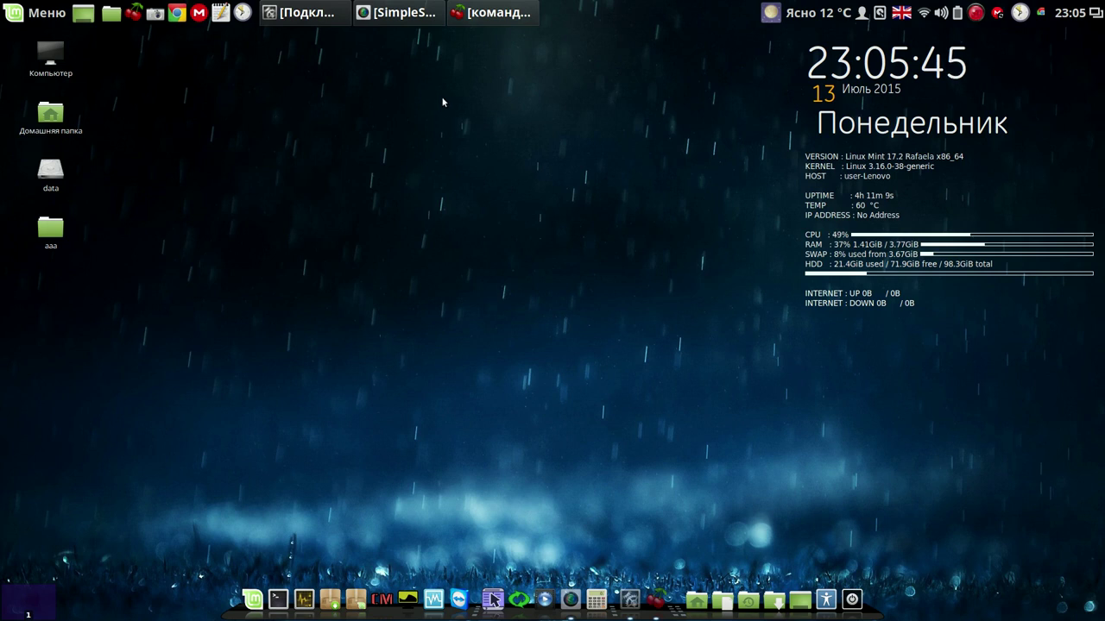
# - Open System Settings and look through its categories down to the hardware and administration sections
pyautogui.click(14, 14)
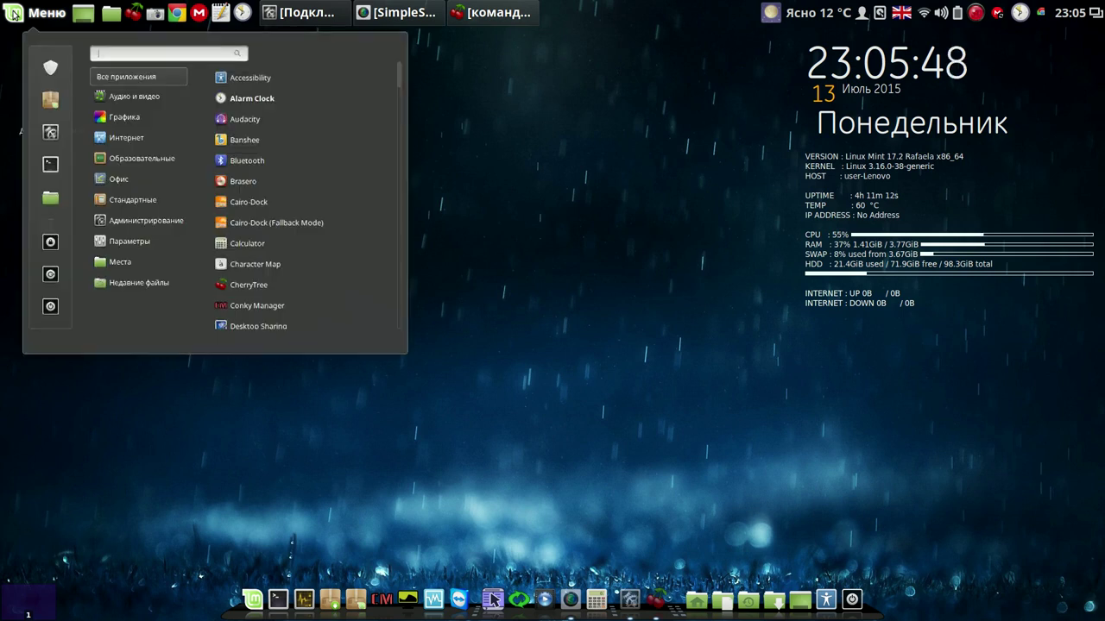
pyautogui.click(51, 133)
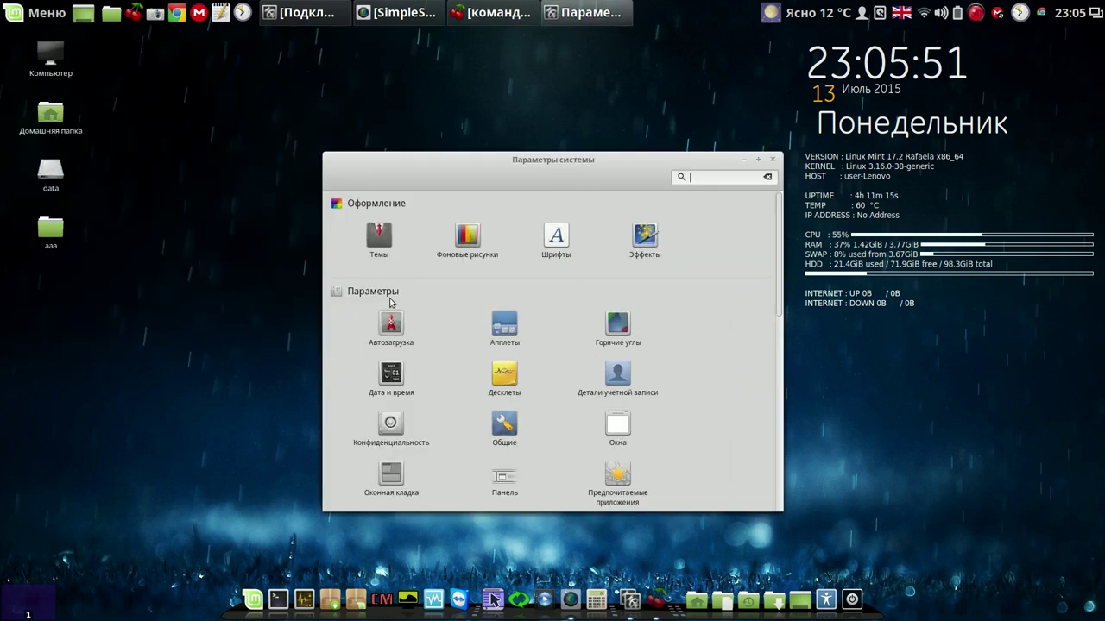
pyautogui.moveTo(780, 280); pyautogui.dragTo(765, 483)
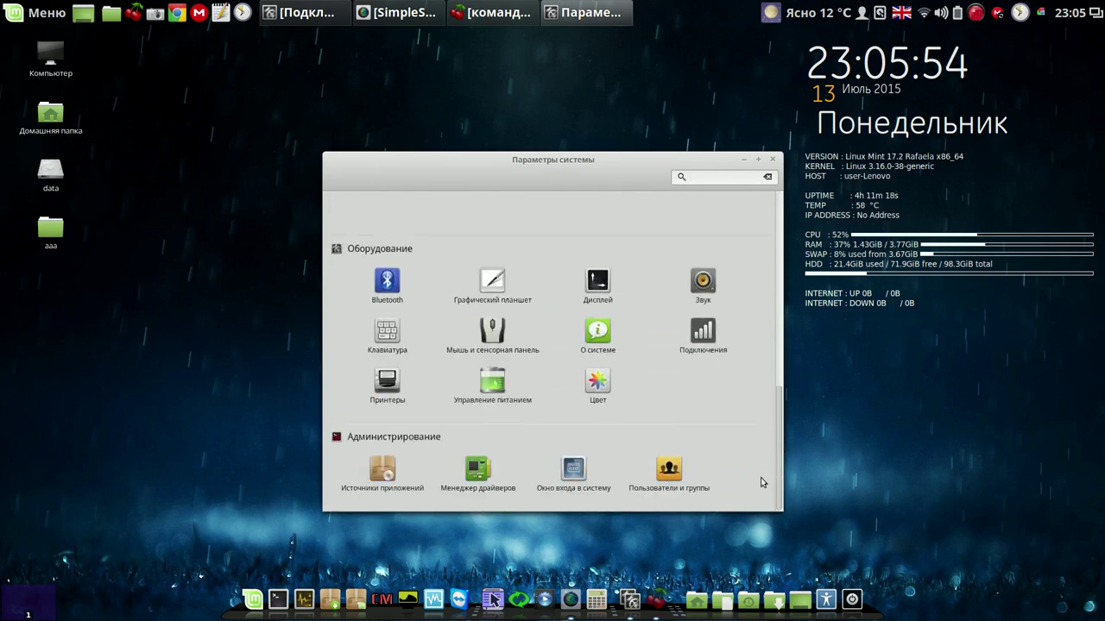
# - Open the Users and Groups settings, authenticate with the administrator password and display the only user account's details
pyautogui.click(671, 474)
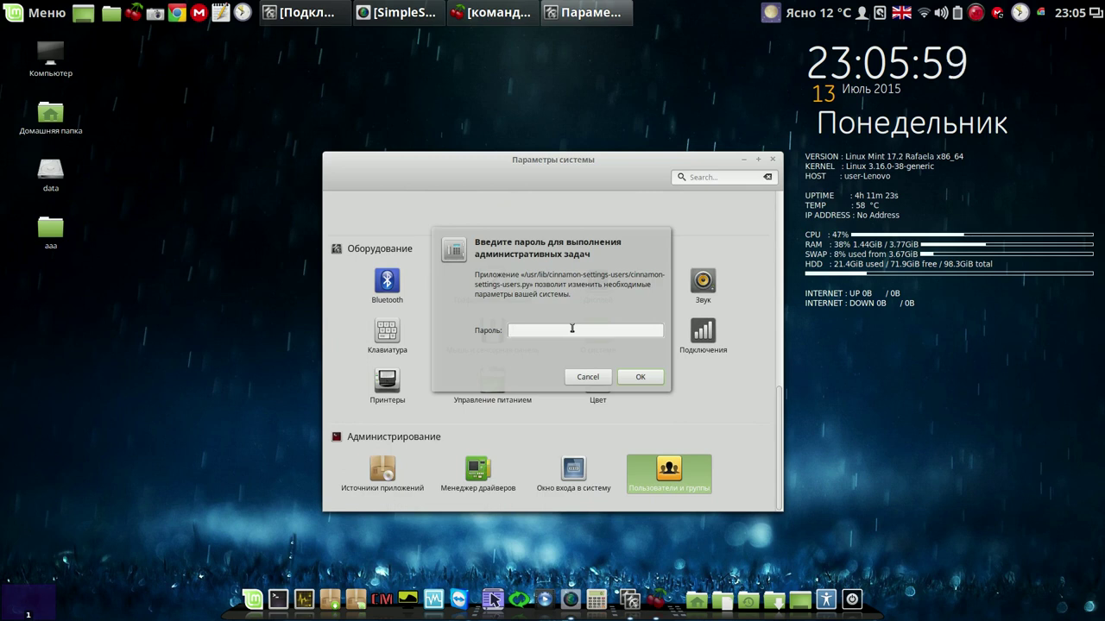
pyautogui.write('••••')
pyautogui.press('Return')
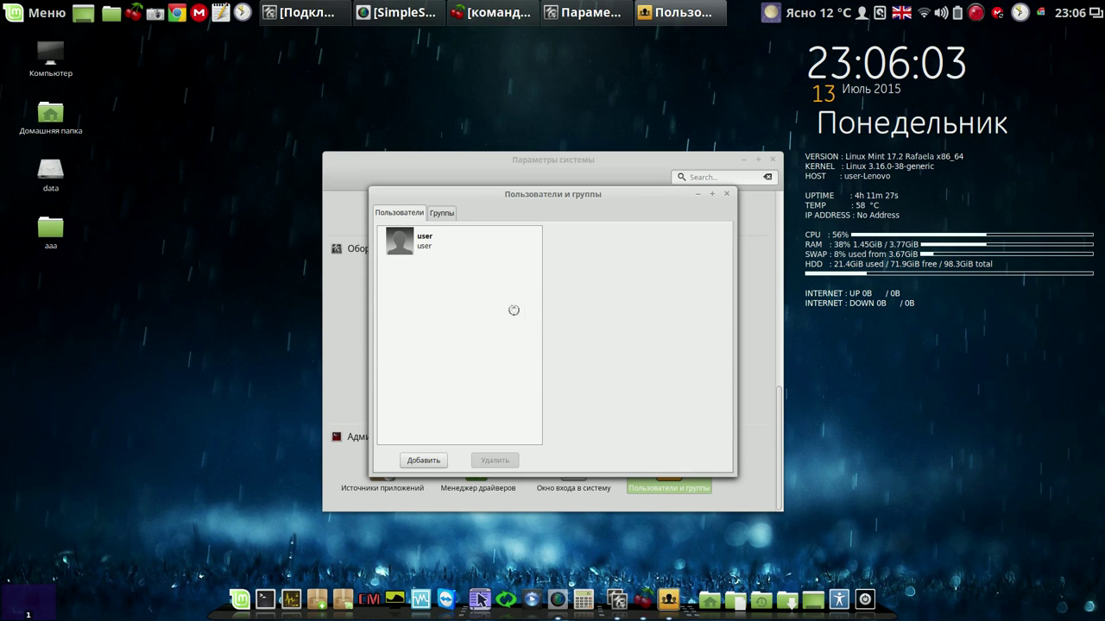
pyautogui.click(410, 242)
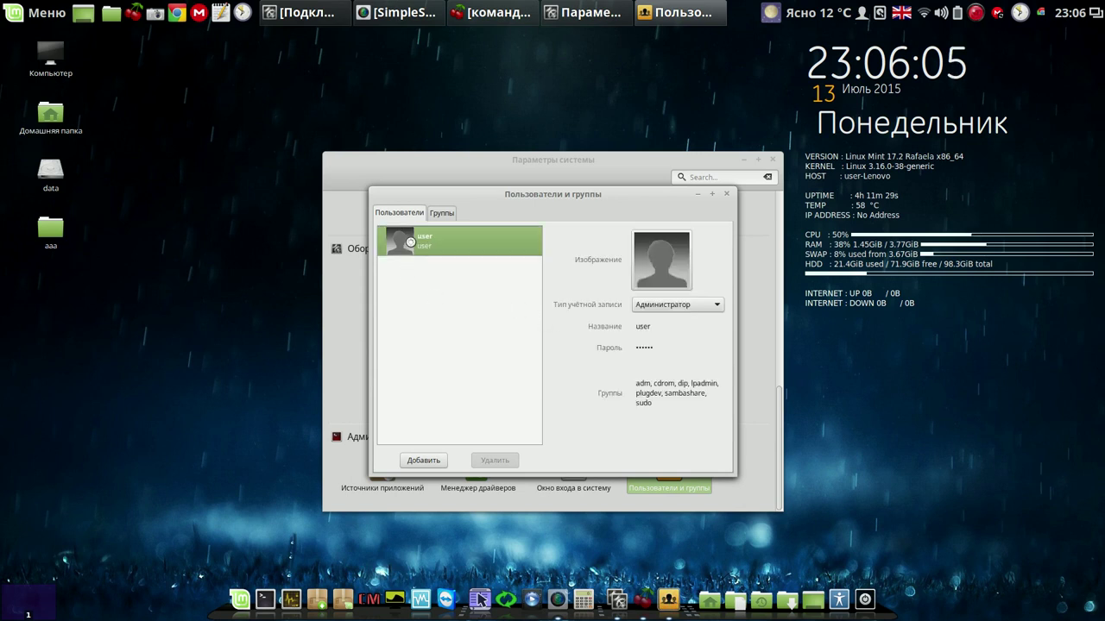
# - View the new-password length requirement in the account's password change dialog, cancel it and close Users and Groups and System Settings
pyautogui.click(659, 349)
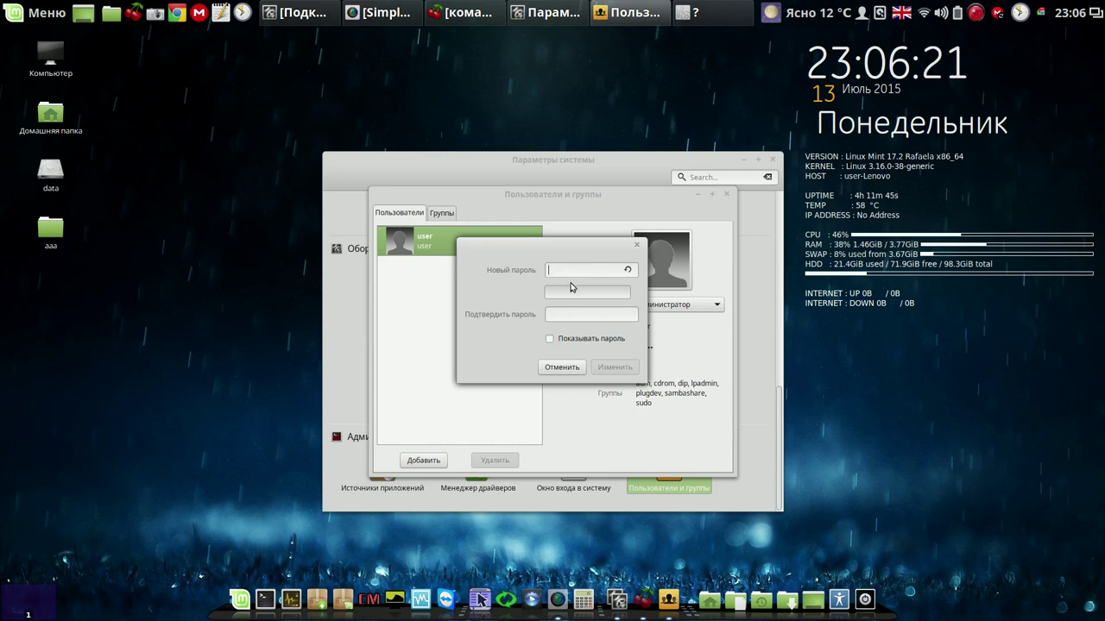
pyautogui.moveTo(571, 290)
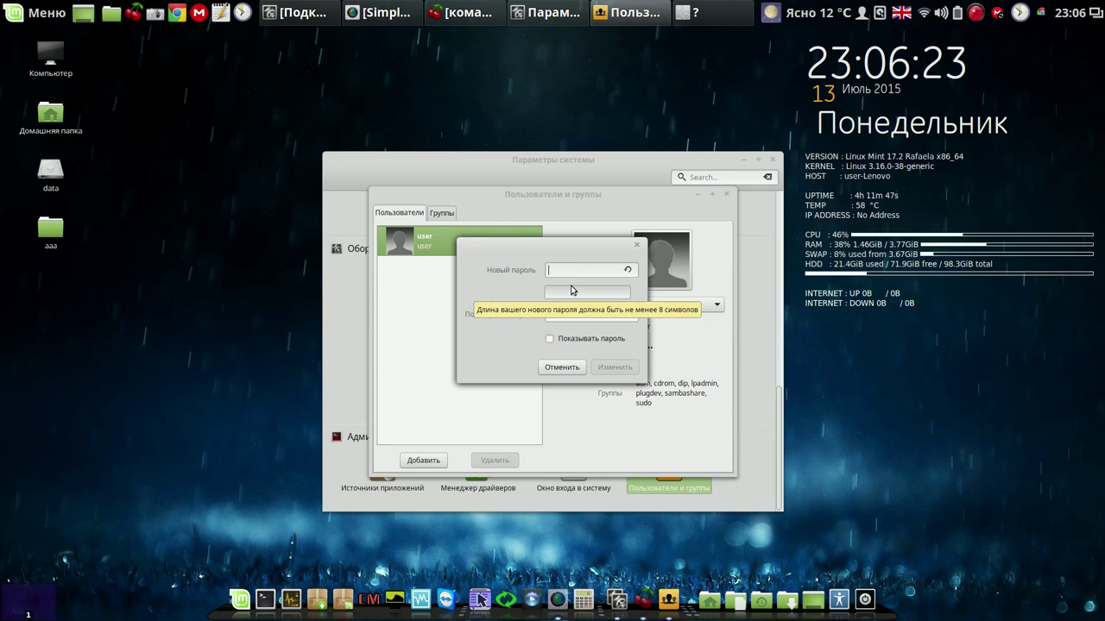
pyautogui.click(562, 368)
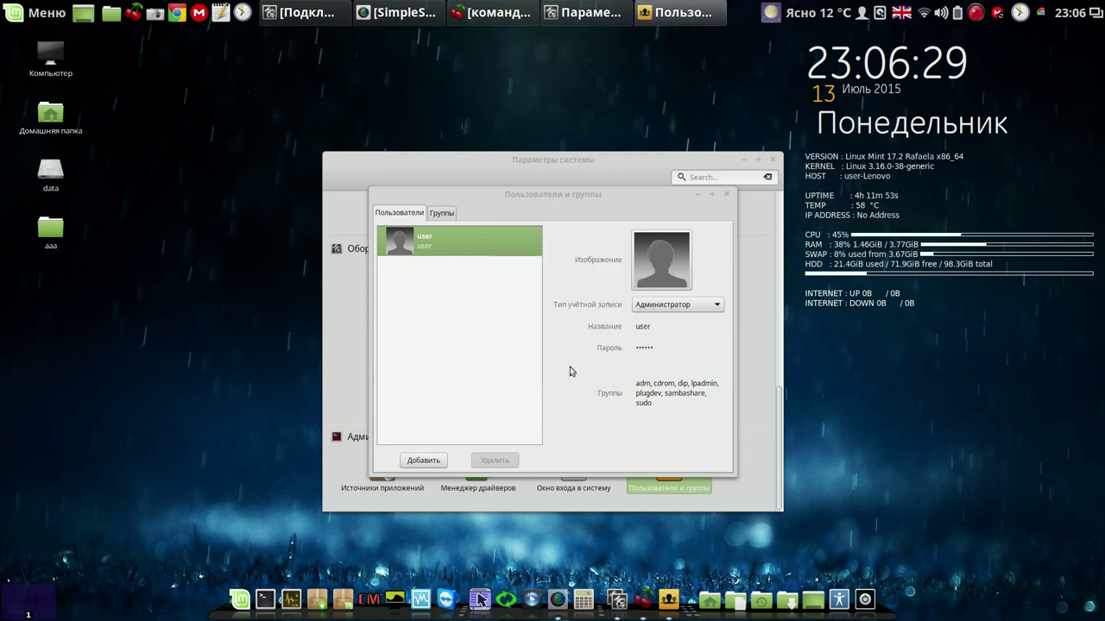
pyautogui.click(727, 194)
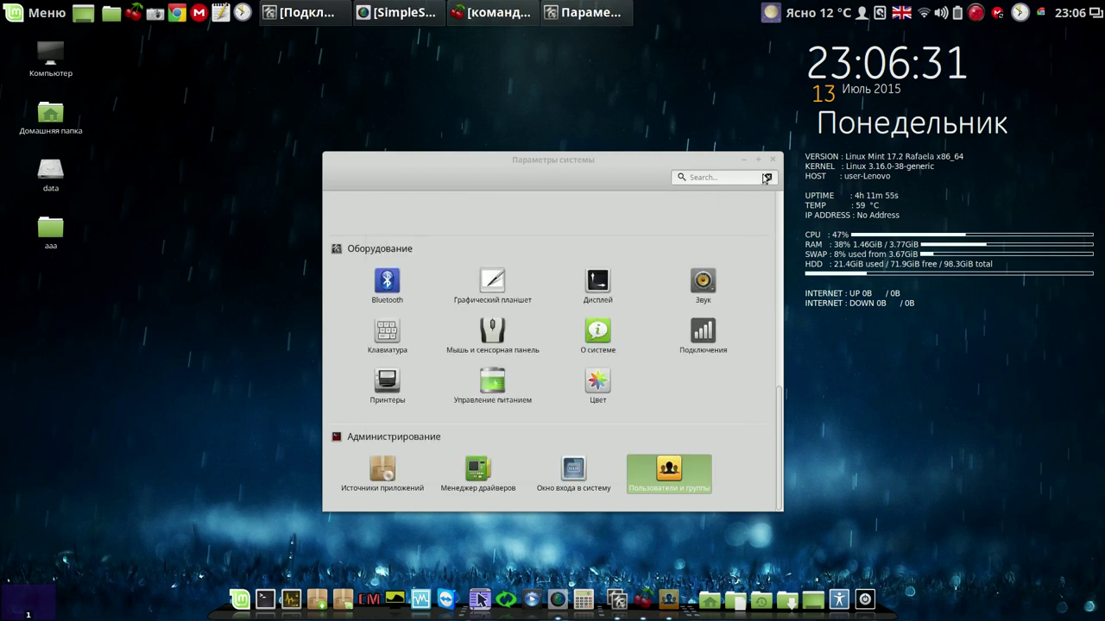
pyautogui.click(772, 159)
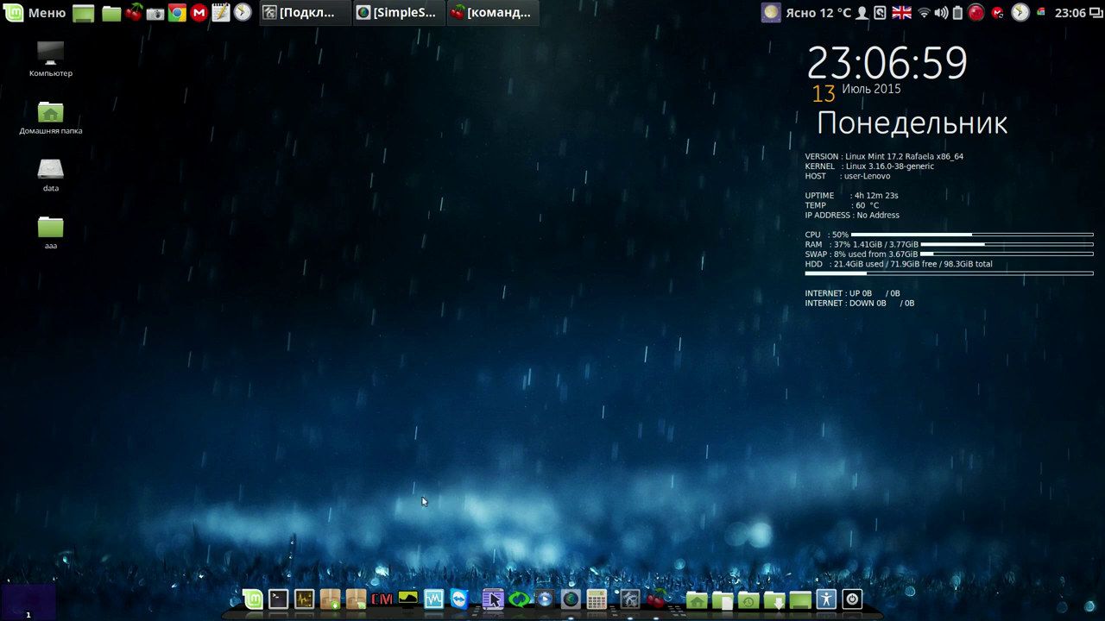
# - Open Oracle VM VirtualBox, ignore the inaccessible media warning and start the mmm virtual machine
pyautogui.click(432, 594)
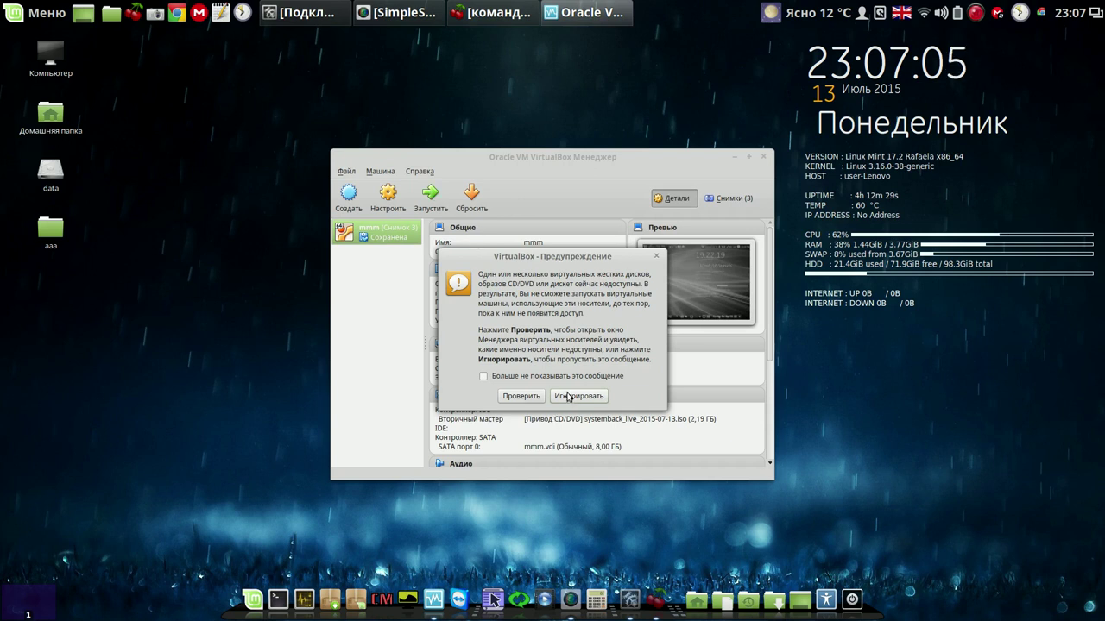
pyautogui.click(567, 396)
pyautogui.click(431, 198)
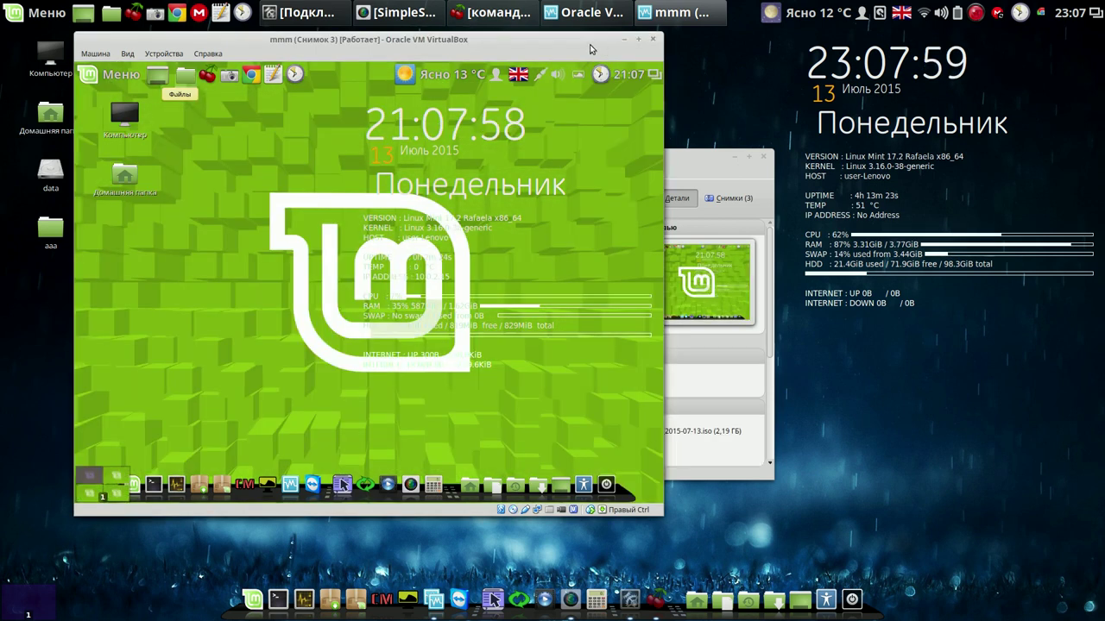
# - Power off the mmm virtual machine with its current snapshot Снимок 3 restored, and close the VirtualBox manager
pyautogui.click(654, 40)
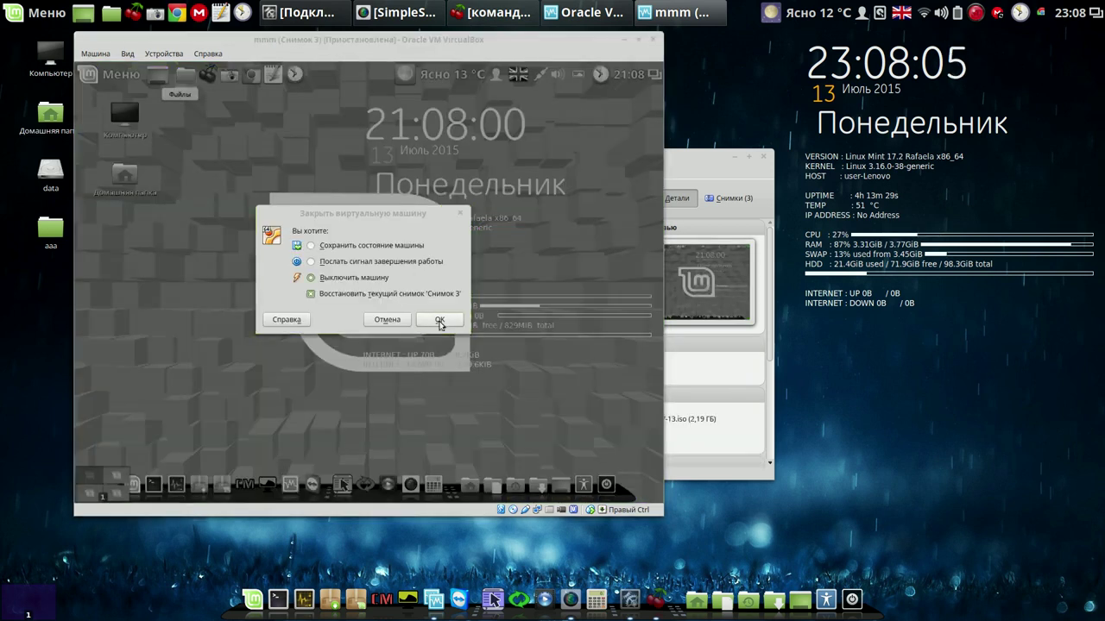
pyautogui.click(439, 320)
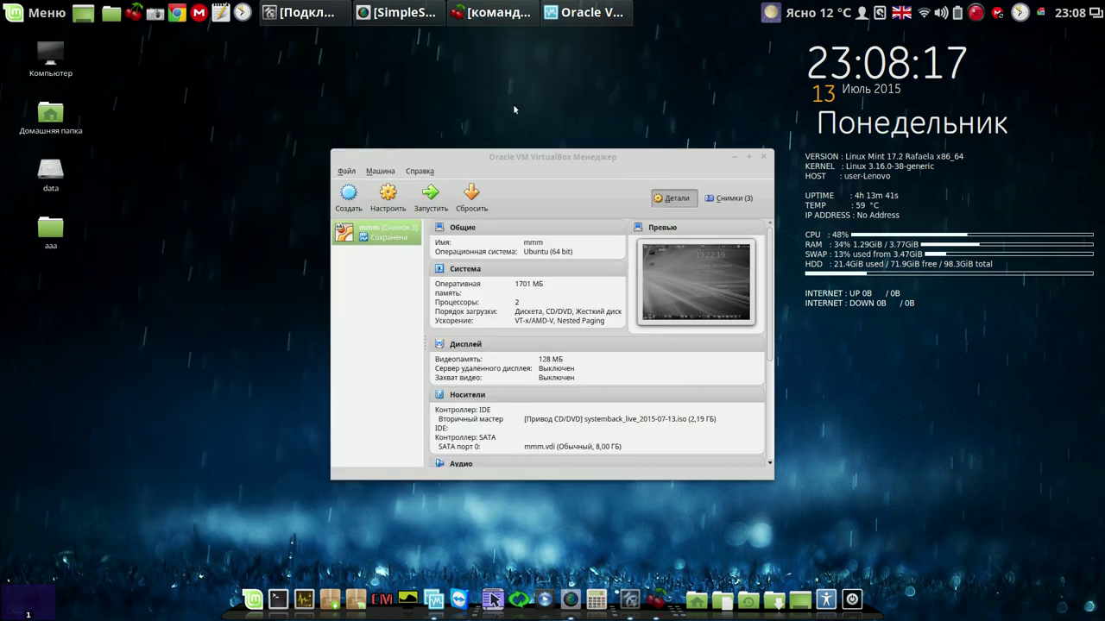
pyautogui.click(764, 159)
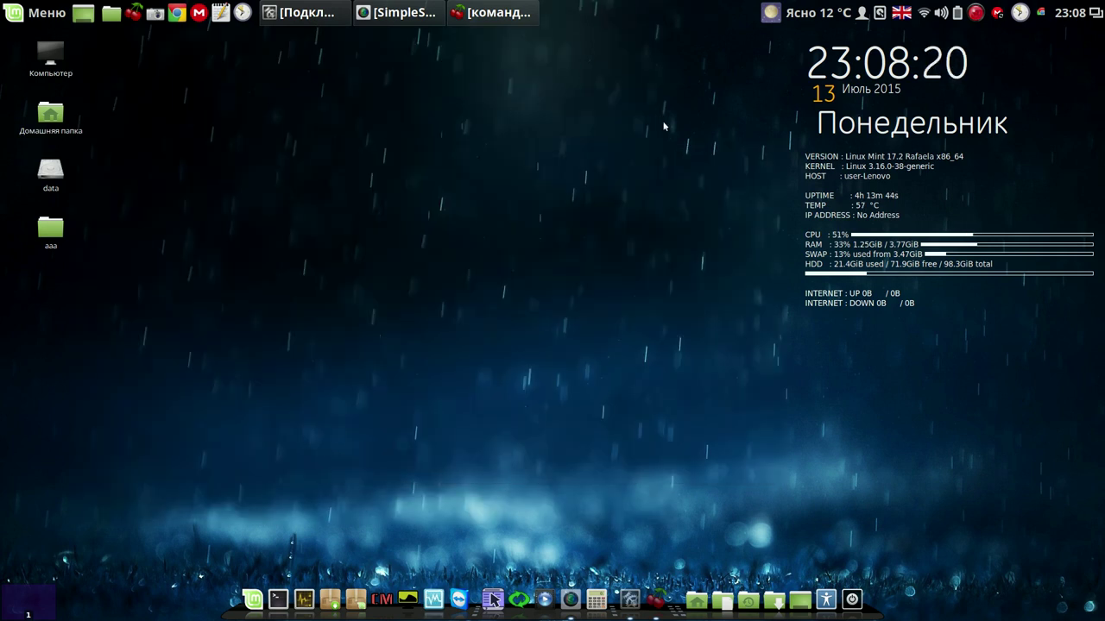
# - Switch to the CherryTree notes, collapse the Мои видеоролики branch and expand the Linux Mint Cinnamon branch
pyautogui.click(492, 12)
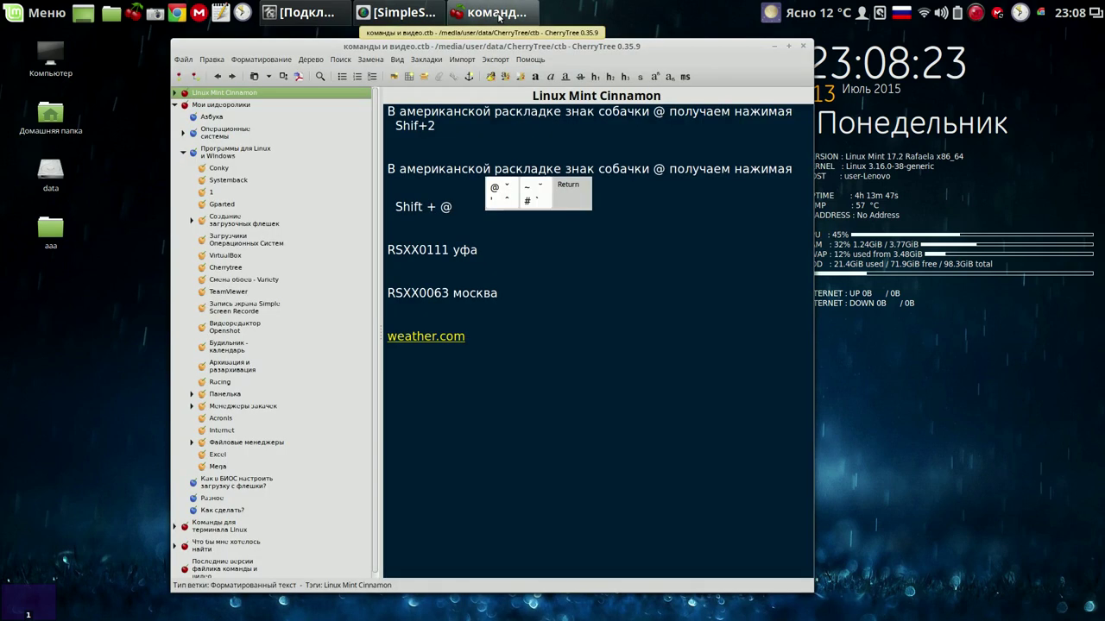
pyautogui.click(175, 106)
pyautogui.click(176, 93)
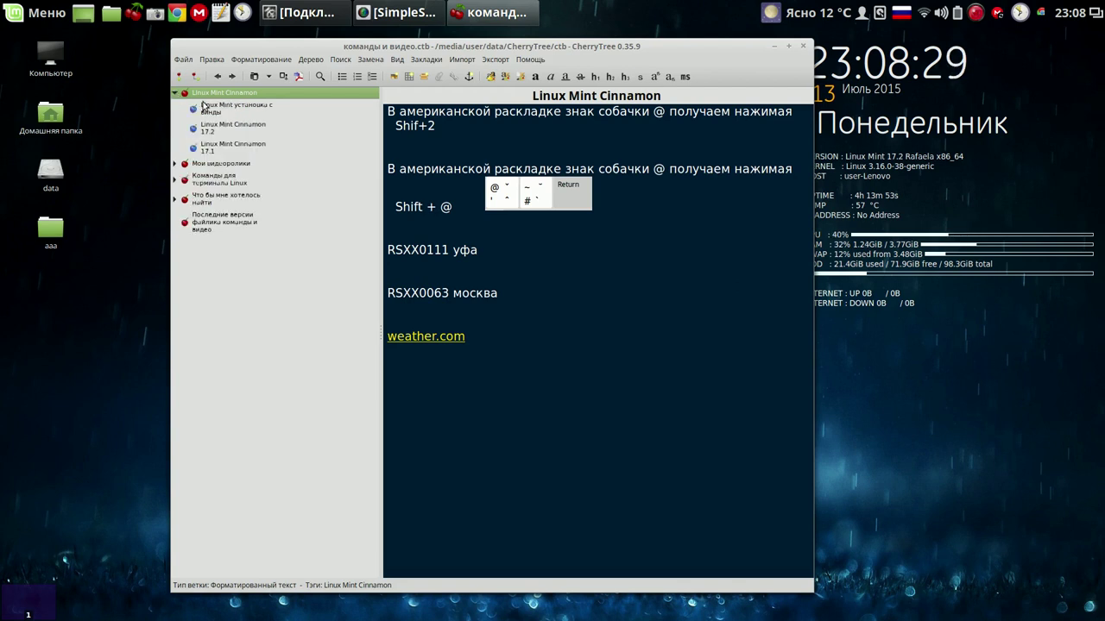
# - Look through the video links in the Linux Mint Cinnamon 17.2 and 17.1 notes and close the CherryTree window
pyautogui.click(240, 128)
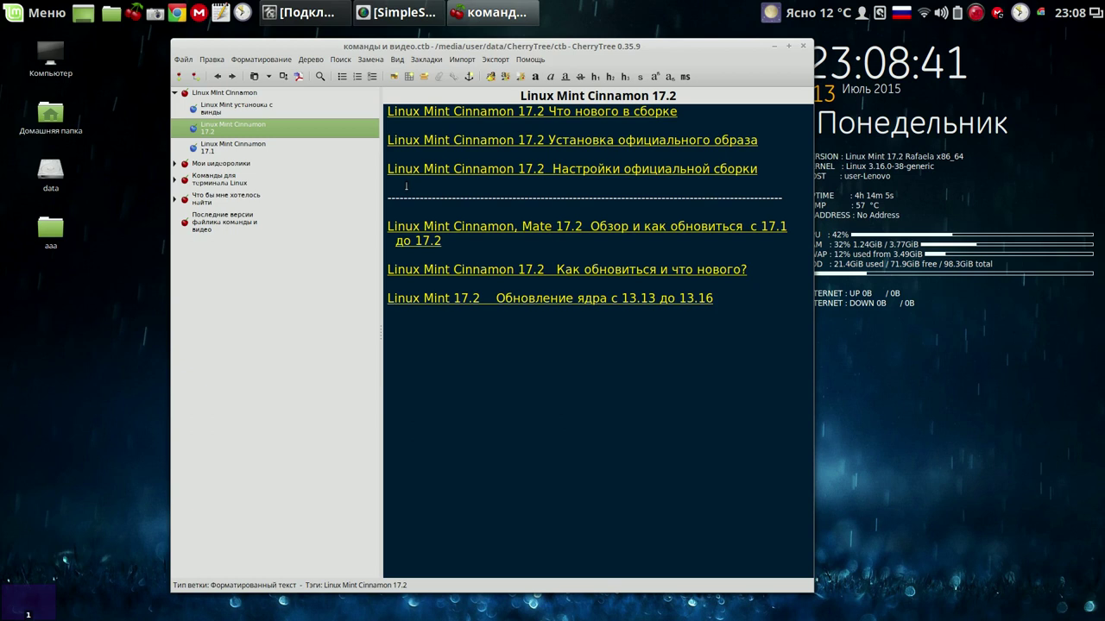
pyautogui.click(227, 149)
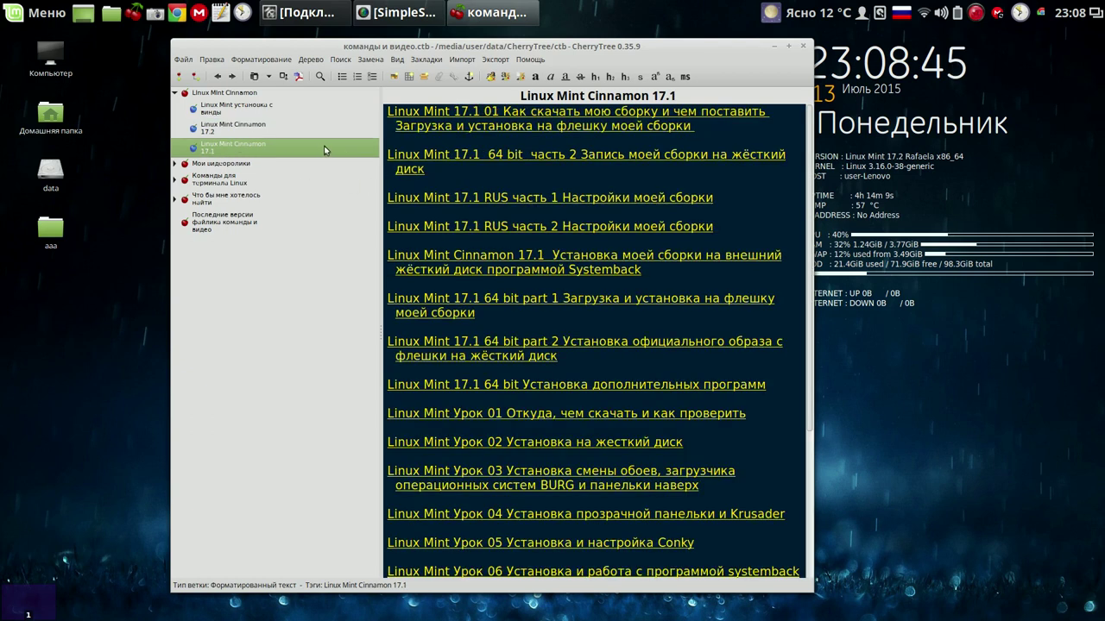
pyautogui.click(215, 127)
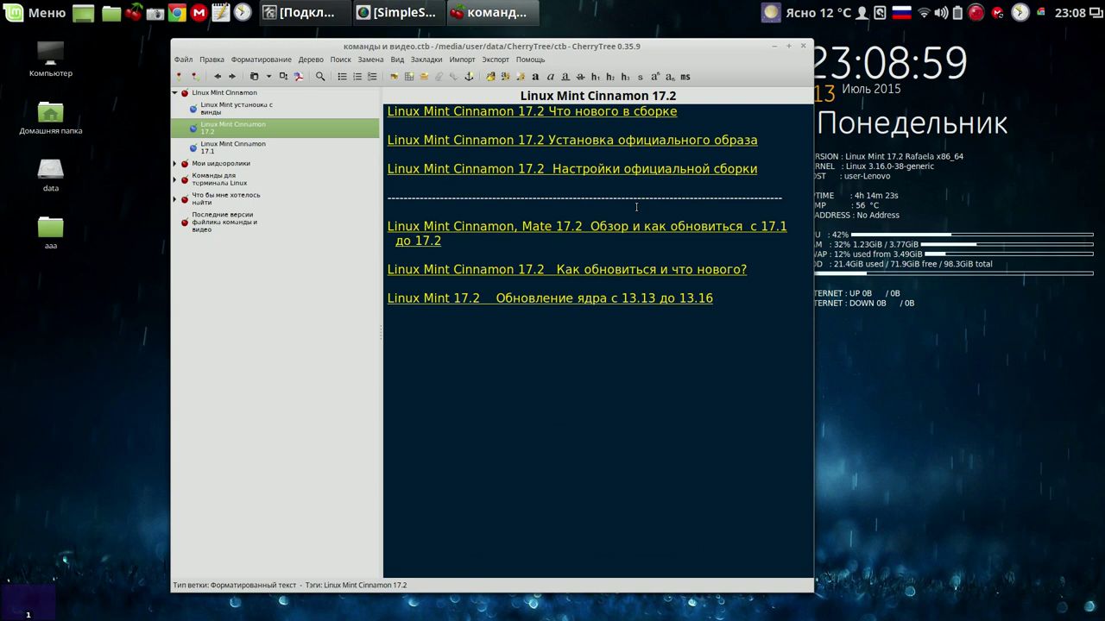
pyautogui.click(251, 145)
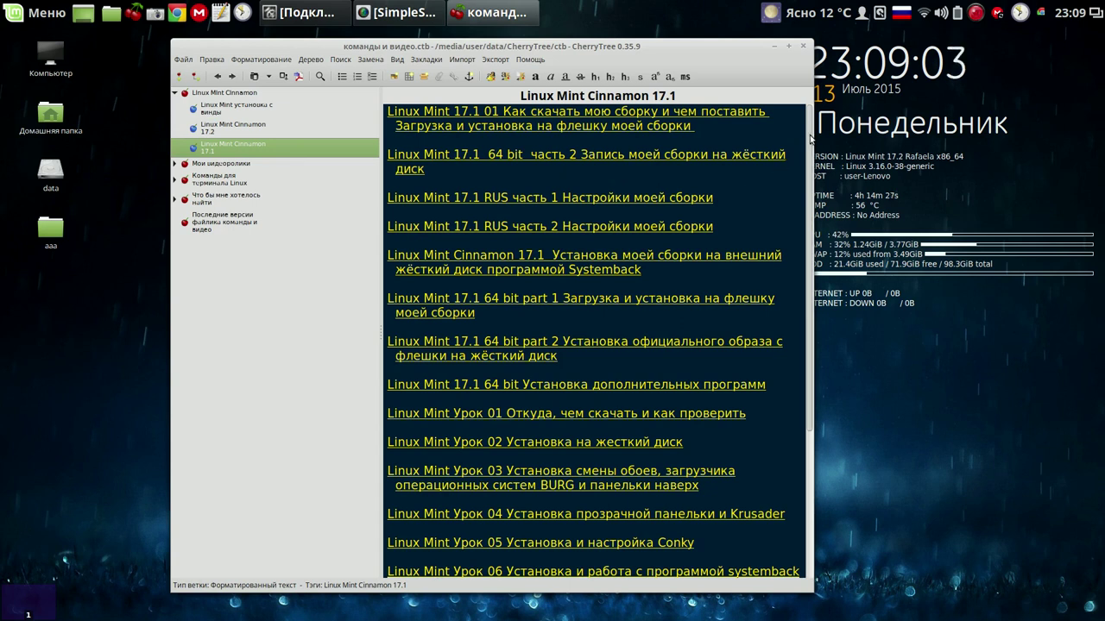
pyautogui.moveTo(809, 138); pyautogui.dragTo(810, 139)
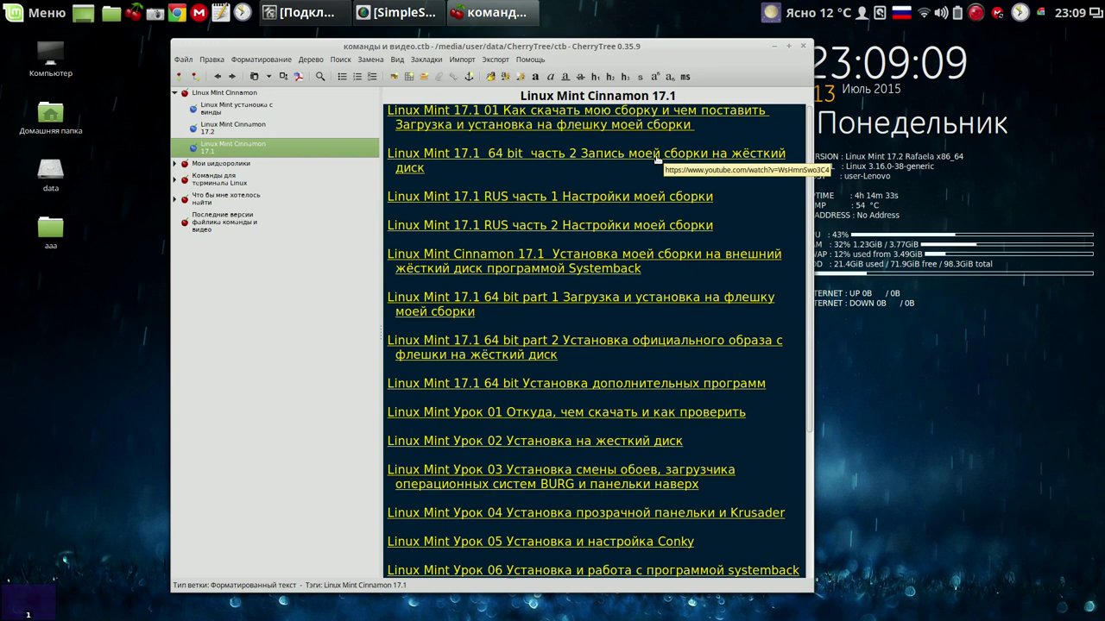
pyautogui.click(631, 174)
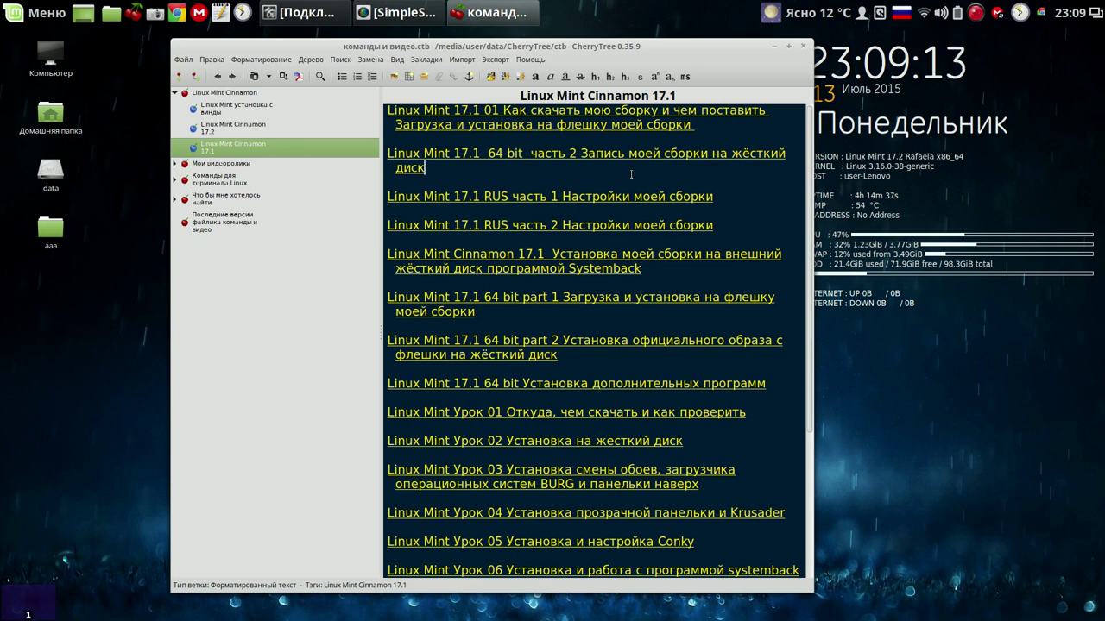
pyautogui.click(805, 46)
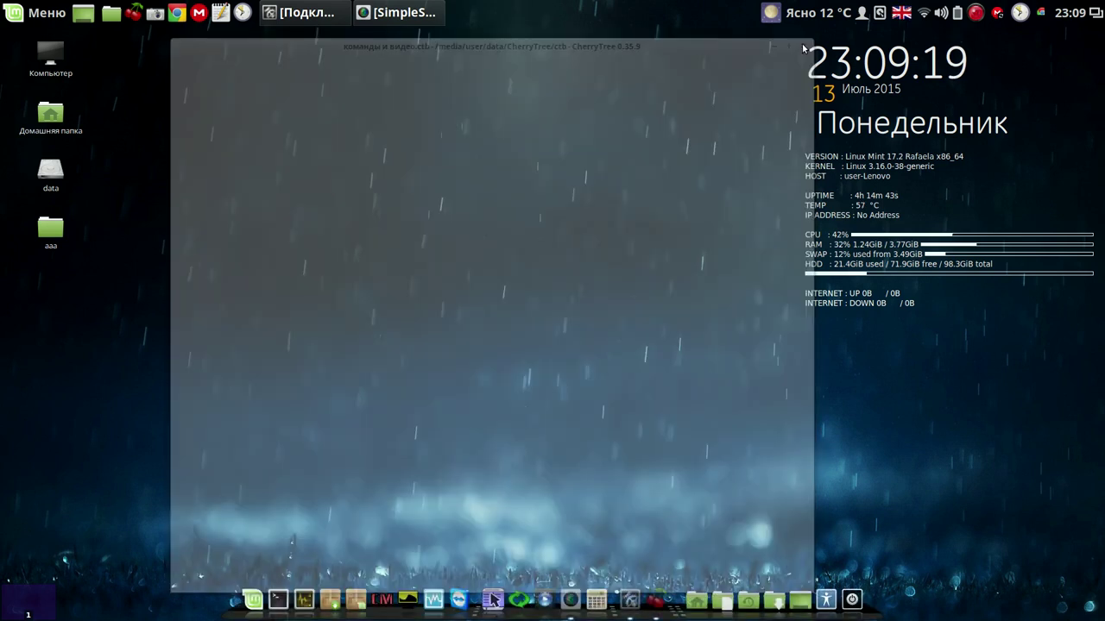